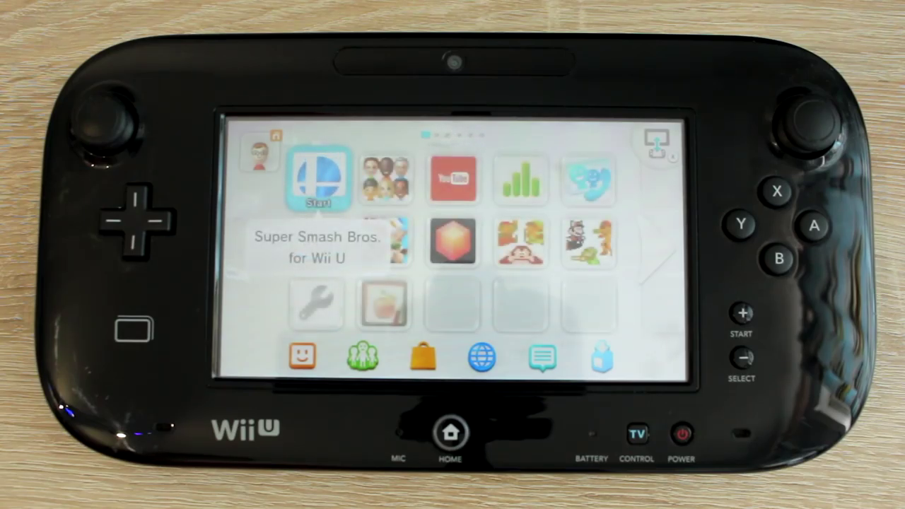
- Choose the wrench System Settings app on the GamePad home menu
{"action": "left_click", "coordinate": [320, 303]}
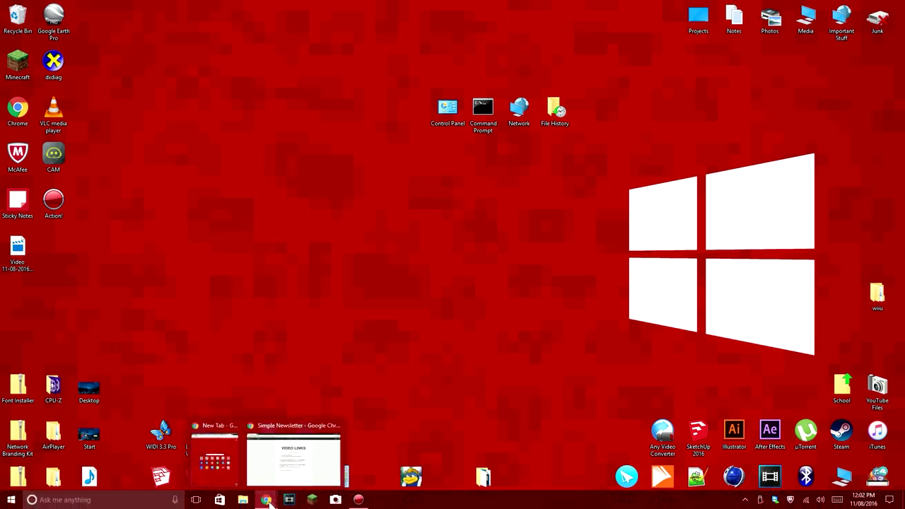
- Download and save the homebrew launcher webserver files zip, allowing the flagged download
{"action": "left_click", "coordinate": [305, 463]}
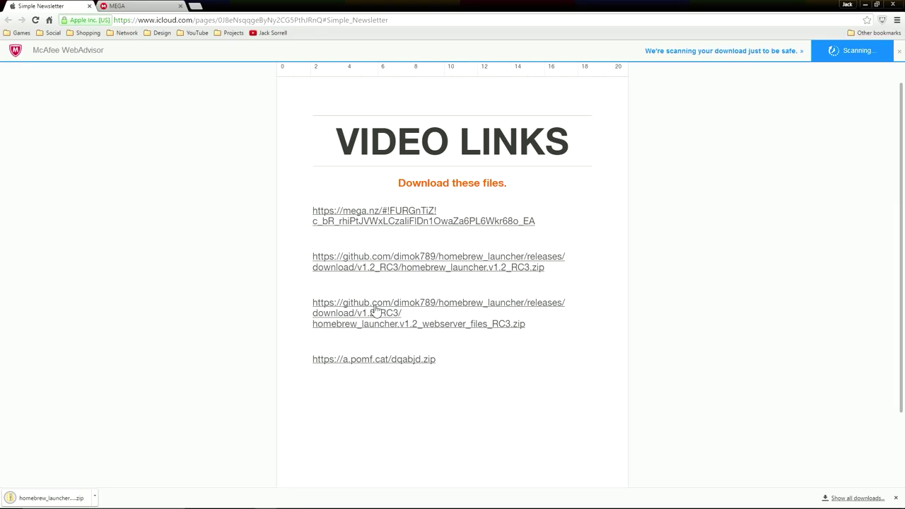
{"action": "left_click", "coordinate": [375, 311]}
{"action": "left_click", "coordinate": [379, 241]}
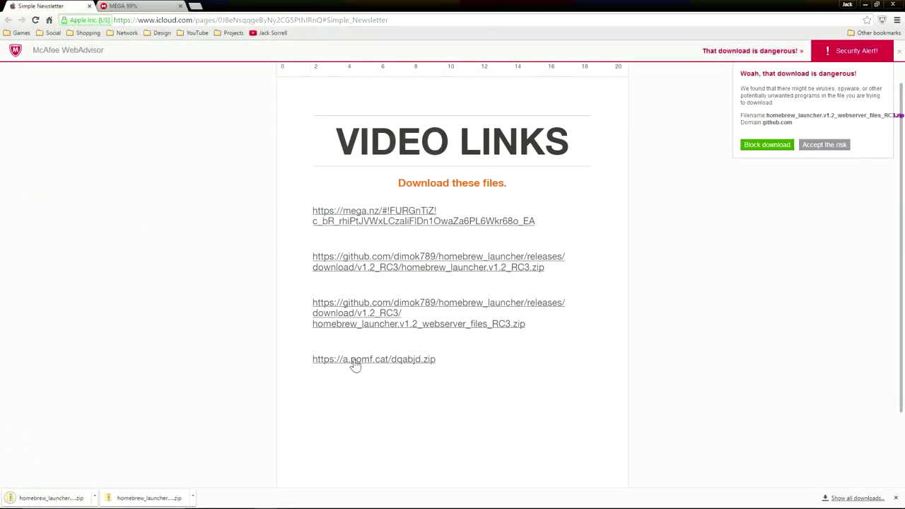
{"action": "left_click", "coordinate": [841, 147]}
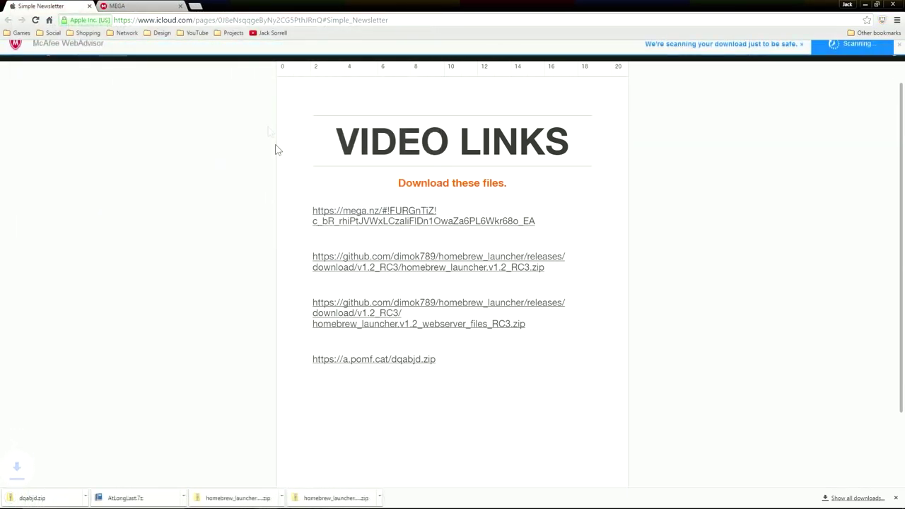
- Minimize Chrome and gather the four downloaded archives in the desktop centre
{"action": "left_click", "coordinate": [195, 5]}
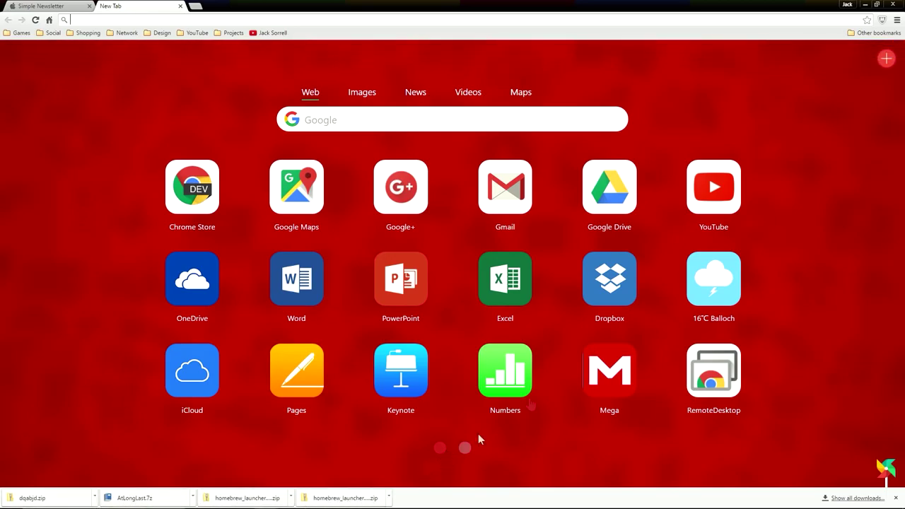
{"action": "left_click", "coordinate": [867, 5]}
{"action": "left_click_drag", "start_coordinate": [53, 291], "coordinate": [305, 202]}
- Extract the AtLongLast, dqabjd, homebrew launcher and webserver files archives on the desktop
{"action": "right_click", "coordinate": [294, 195]}
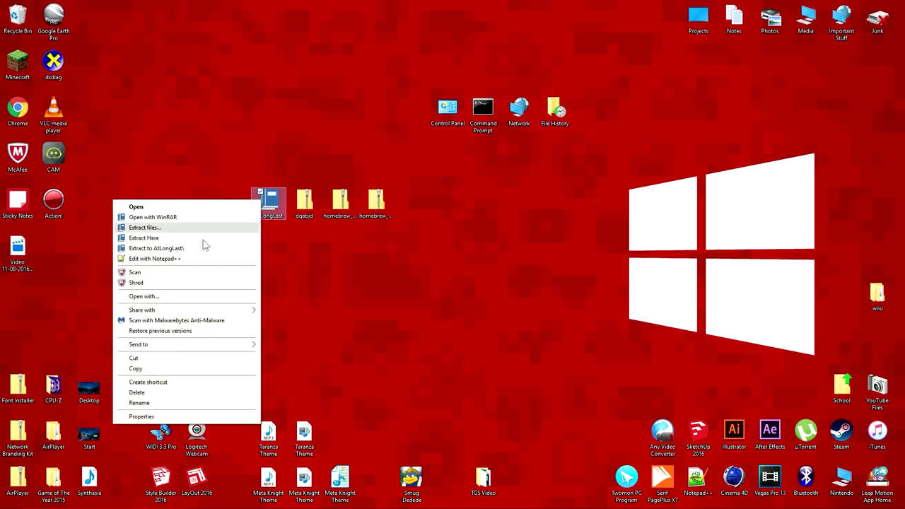
{"action": "left_click", "coordinate": [195, 242]}
{"action": "right_click", "coordinate": [313, 198]}
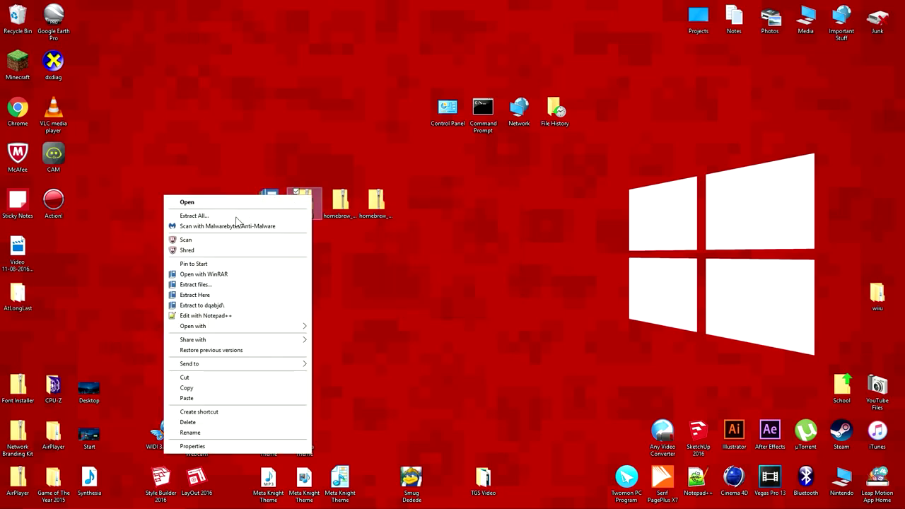
{"action": "left_click", "coordinate": [233, 215]}
{"action": "left_click", "coordinate": [537, 350]}
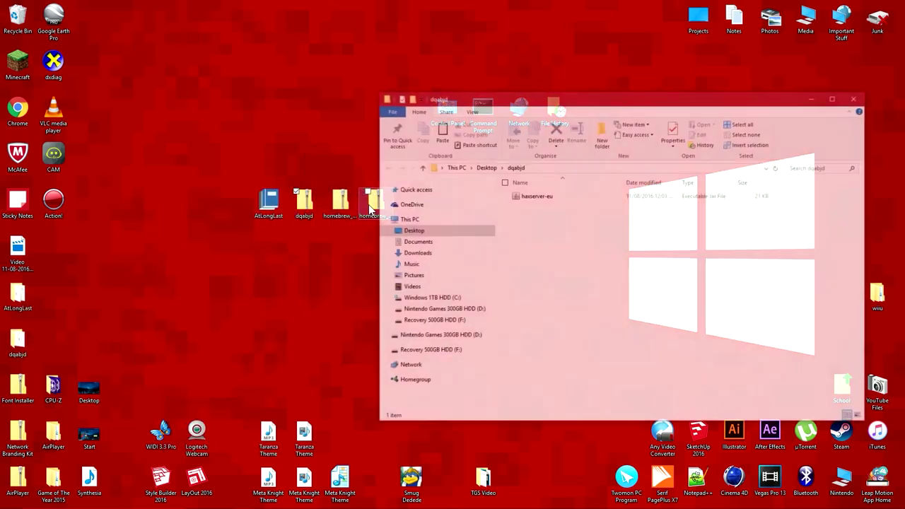
{"action": "right_click", "coordinate": [345, 205]}
{"action": "left_click", "coordinate": [298, 221]}
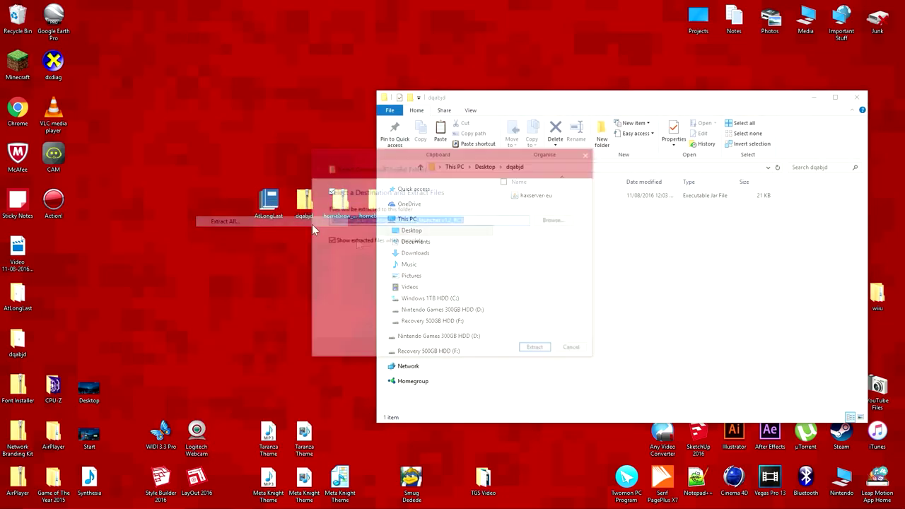
{"action": "left_click", "coordinate": [539, 350]}
{"action": "right_click", "coordinate": [374, 201]}
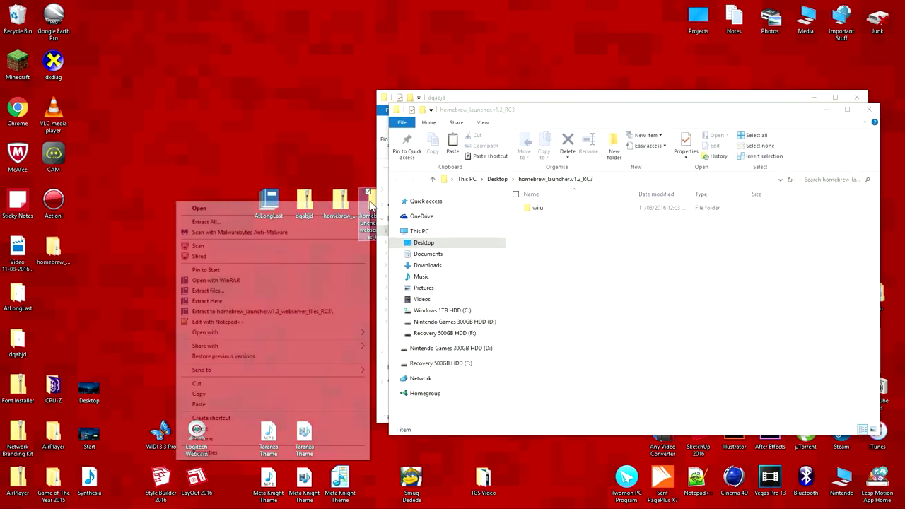
{"action": "left_click", "coordinate": [318, 223]}
{"action": "left_click", "coordinate": [536, 348]}
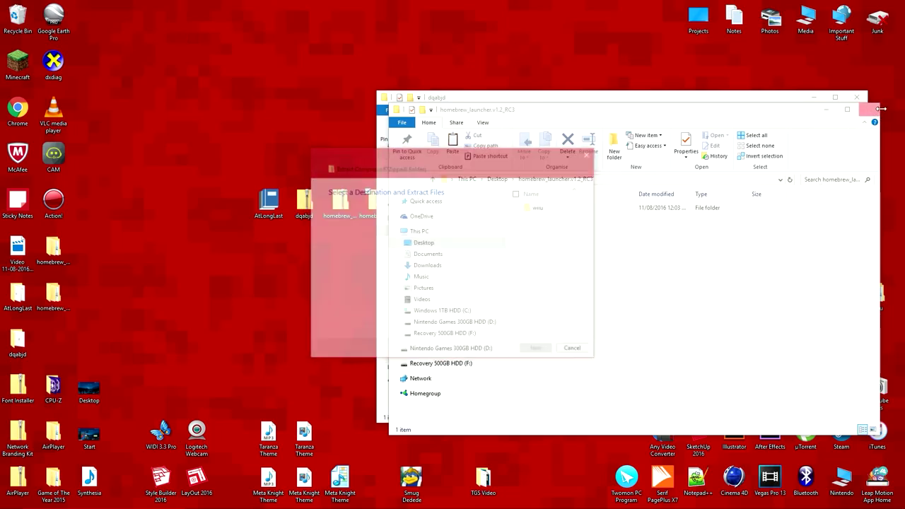
- Line the four extracted folders up beneath their archives on the desktop
{"action": "left_click", "coordinate": [871, 113]}
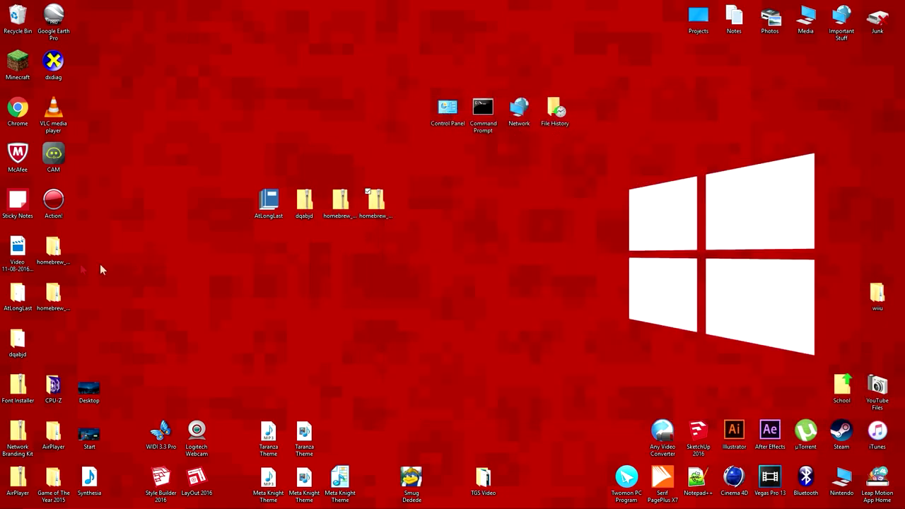
{"action": "mouse_move", "coordinate": [53, 249]}
{"action": "left_mouse_down"}
{"action": "mouse_move", "coordinate": [258, 275]}
{"action": "mouse_move", "coordinate": [340, 252]}
{"action": "left_mouse_up"}
{"action": "left_click_drag", "start_coordinate": [53, 305], "coordinate": [379, 251]}
{"action": "left_click_drag", "start_coordinate": [18, 297], "coordinate": [276, 255]}
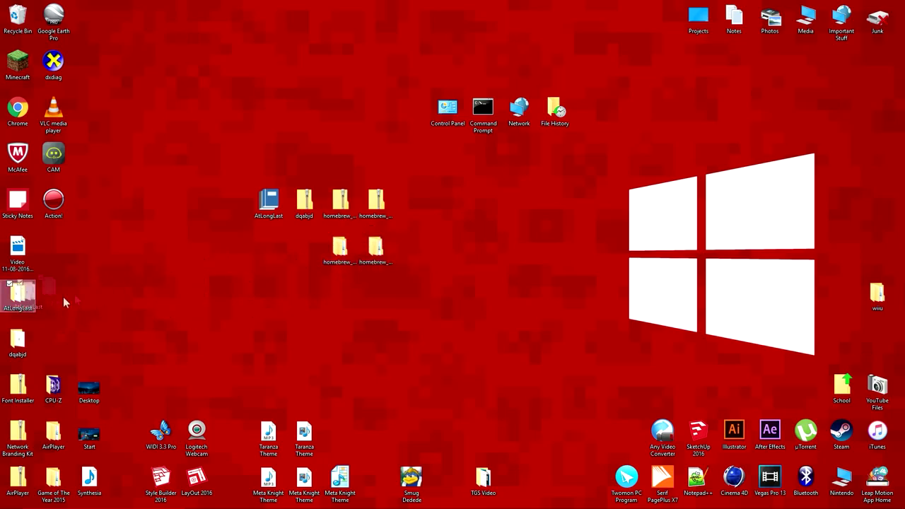
{"action": "left_click_drag", "start_coordinate": [18, 347], "coordinate": [303, 256]}
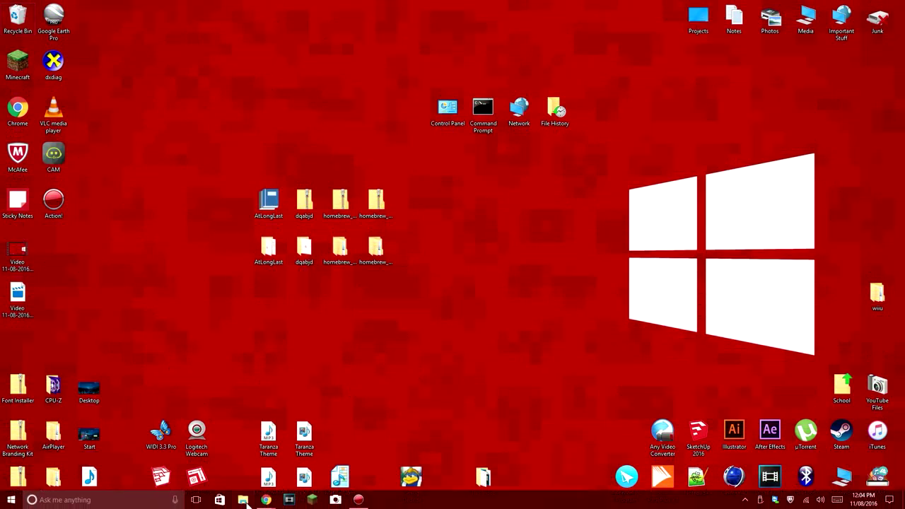
{"action": "left_click", "coordinate": [242, 500]}
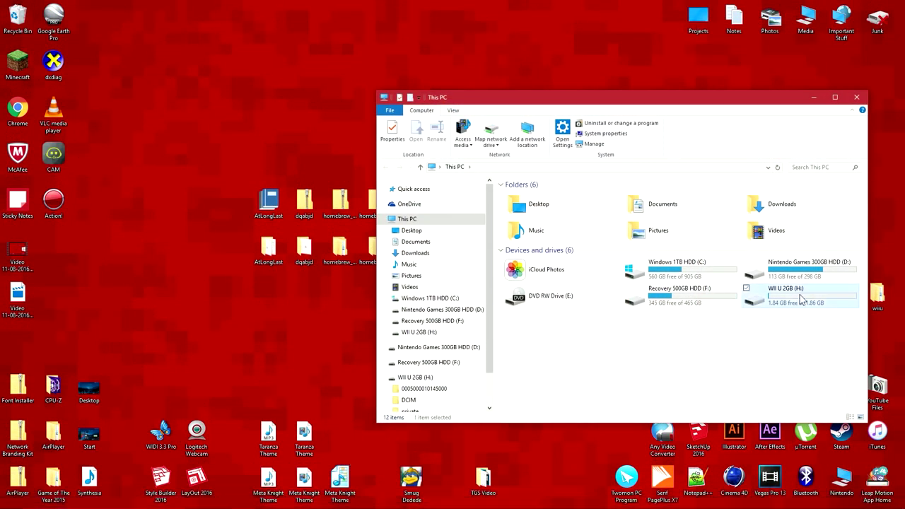
- Open the WII U 2GB (H:) SD card and move its window aside
{"action": "double_click", "coordinate": [792, 295]}
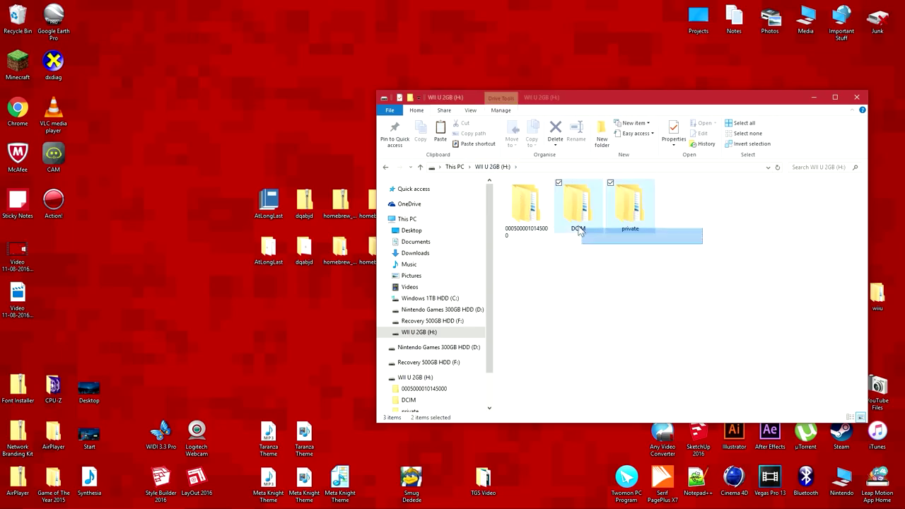
{"action": "left_click_drag", "start_coordinate": [705, 249], "coordinate": [577, 216]}
{"action": "left_click", "coordinate": [608, 249]}
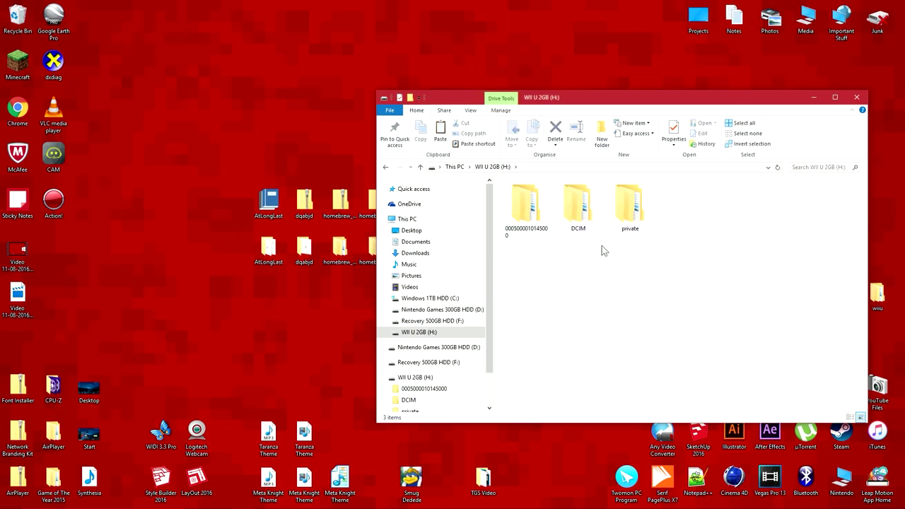
{"action": "left_click_drag", "start_coordinate": [613, 96], "coordinate": [671, 83]}
- Copy the wiiu folder from homebrew_launcher.v1.2_RC3 onto the SD card, then close both windows
{"action": "left_click", "coordinate": [349, 285]}
{"action": "double_click", "coordinate": [339, 246]}
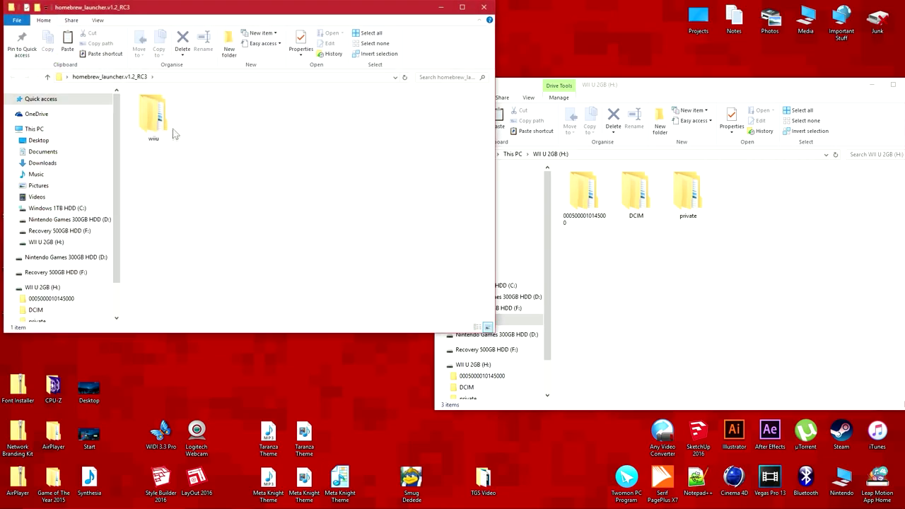
{"action": "mouse_move", "coordinate": [165, 124]}
{"action": "left_mouse_down"}
{"action": "mouse_move", "coordinate": [540, 290]}
{"action": "mouse_move", "coordinate": [605, 310]}
{"action": "left_mouse_up"}
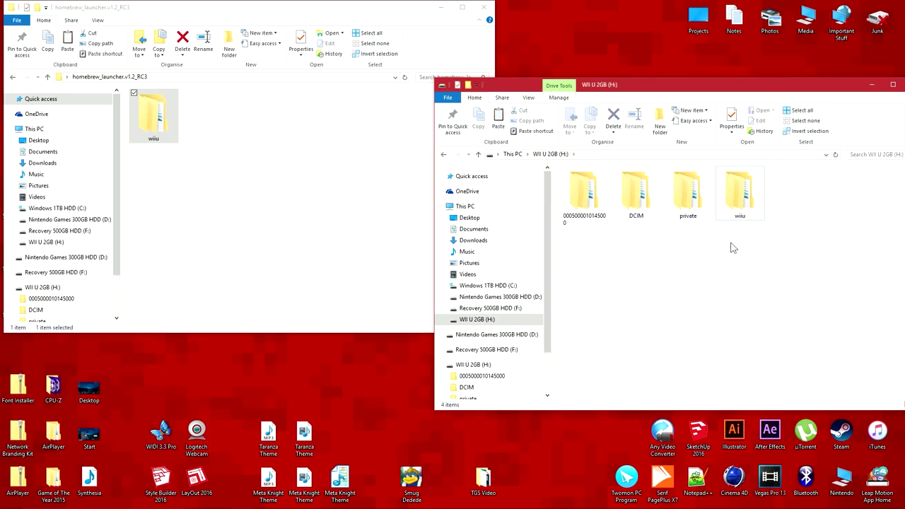
{"action": "left_click_drag", "start_coordinate": [753, 91], "coordinate": [709, 97]}
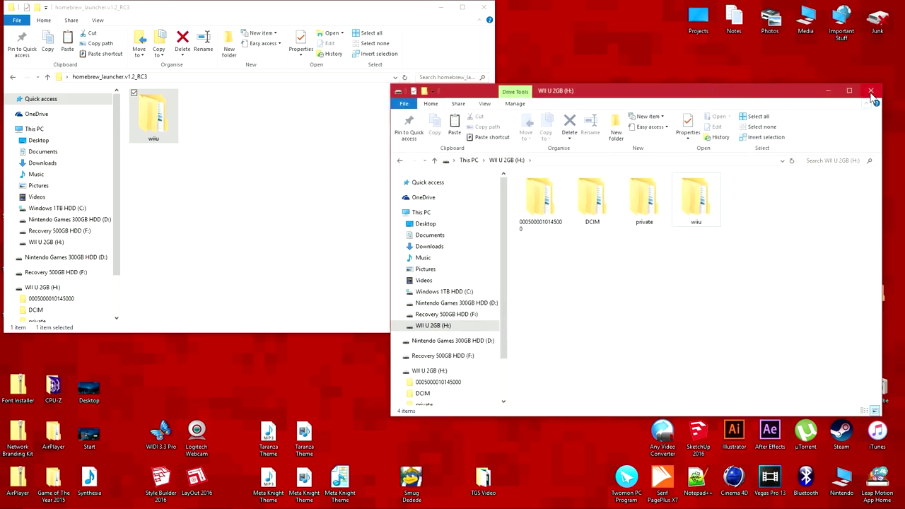
{"action": "left_click", "coordinate": [870, 90]}
{"action": "left_click", "coordinate": [483, 8]}
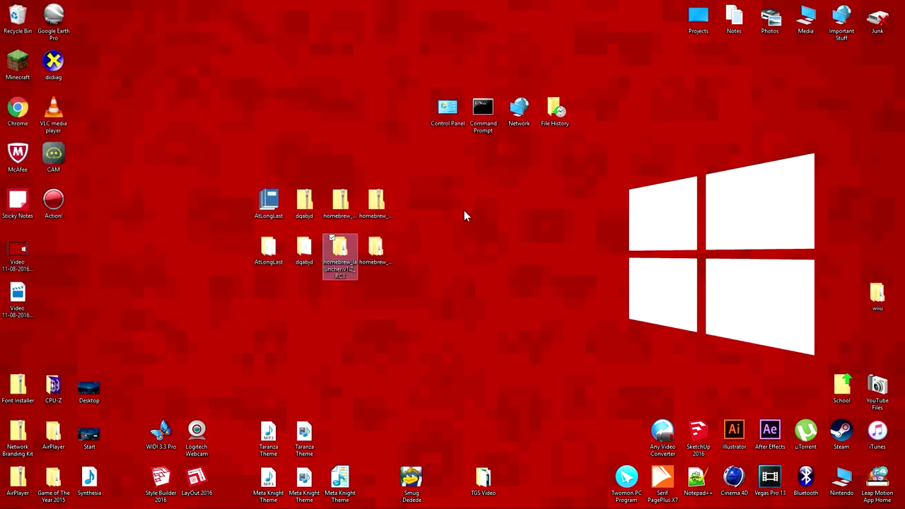
- Copy code550 from the webserver_files_RC3 www folder, then close the window
{"action": "key", "text": "Right"}
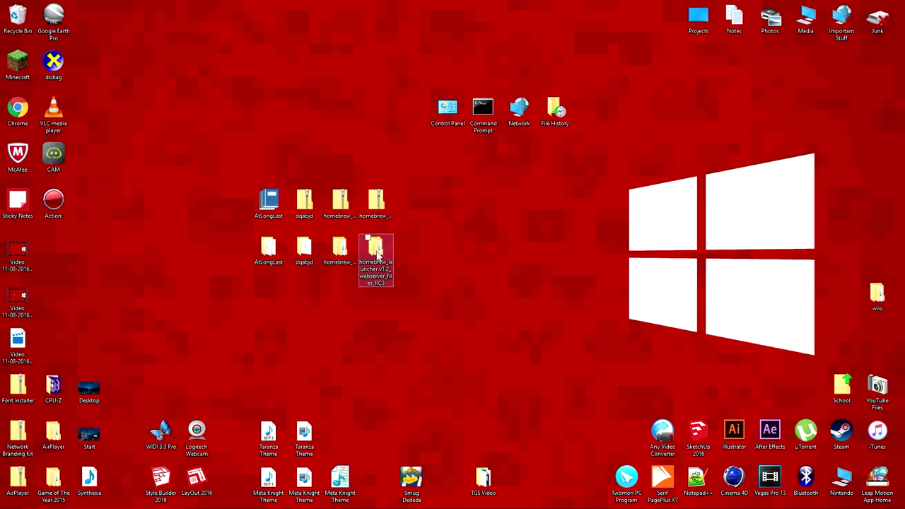
{"action": "double_click", "coordinate": [377, 253]}
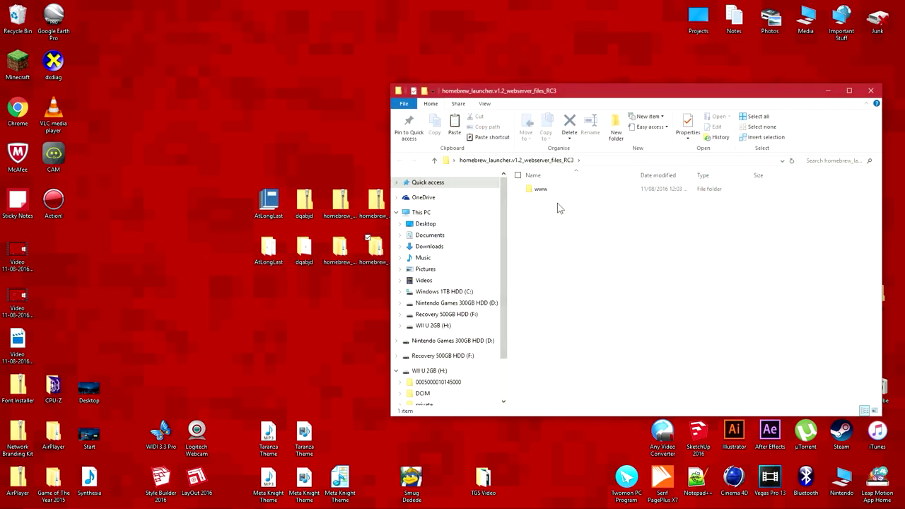
{"action": "double_click", "coordinate": [573, 191]}
{"action": "left_click", "coordinate": [574, 191]}
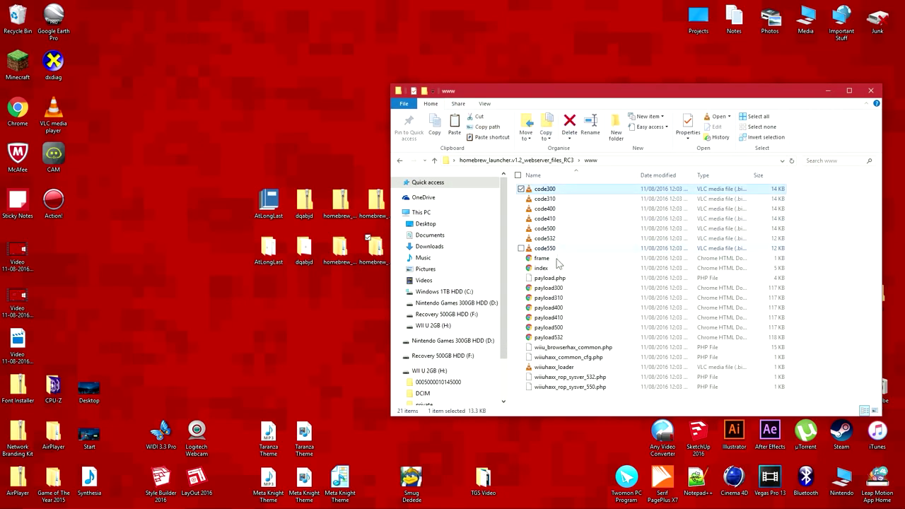
{"action": "left_click", "coordinate": [558, 249]}
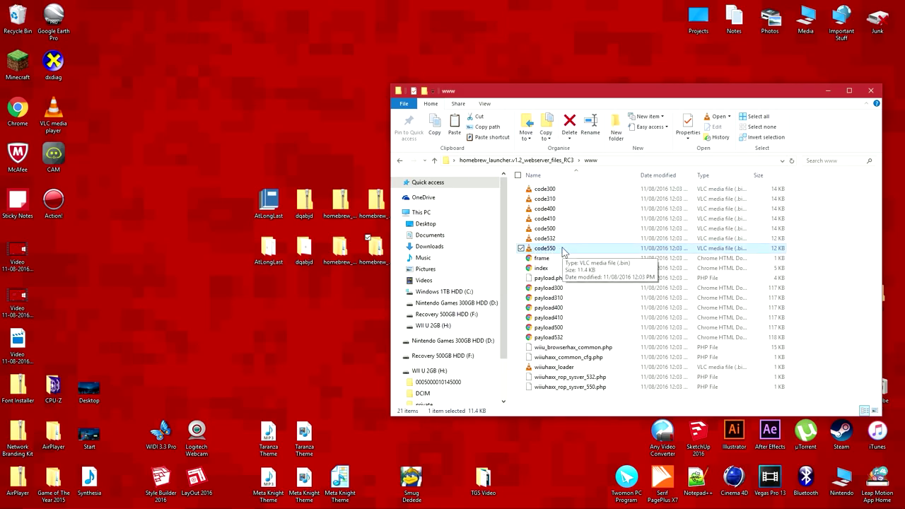
{"action": "right_click", "coordinate": [564, 251]}
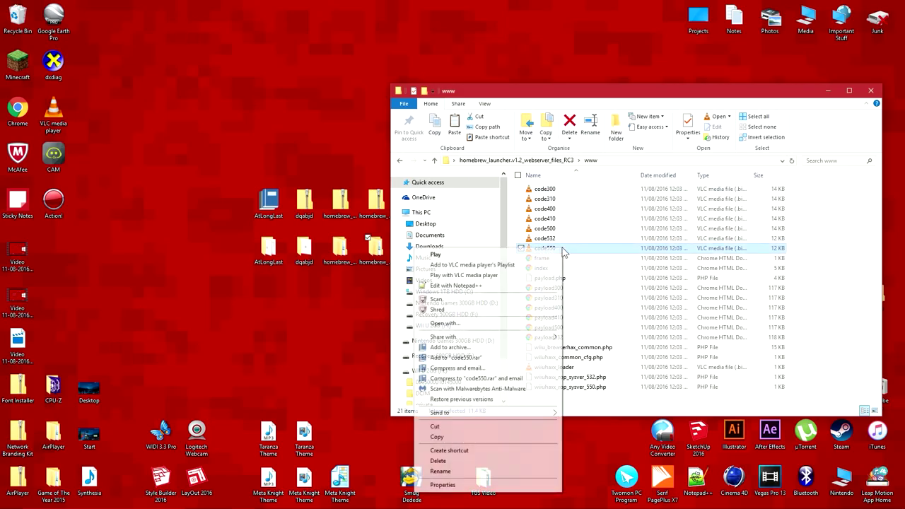
{"action": "left_click", "coordinate": [437, 437]}
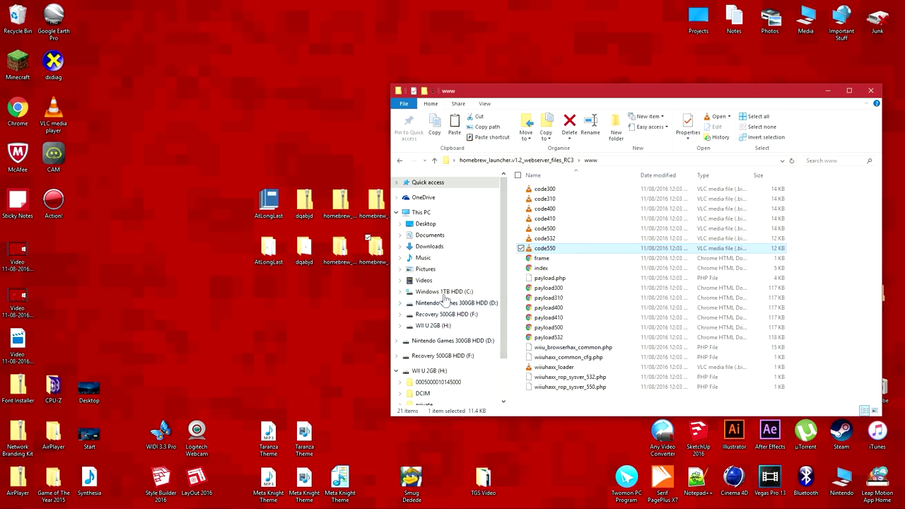
{"action": "left_click", "coordinate": [871, 91]}
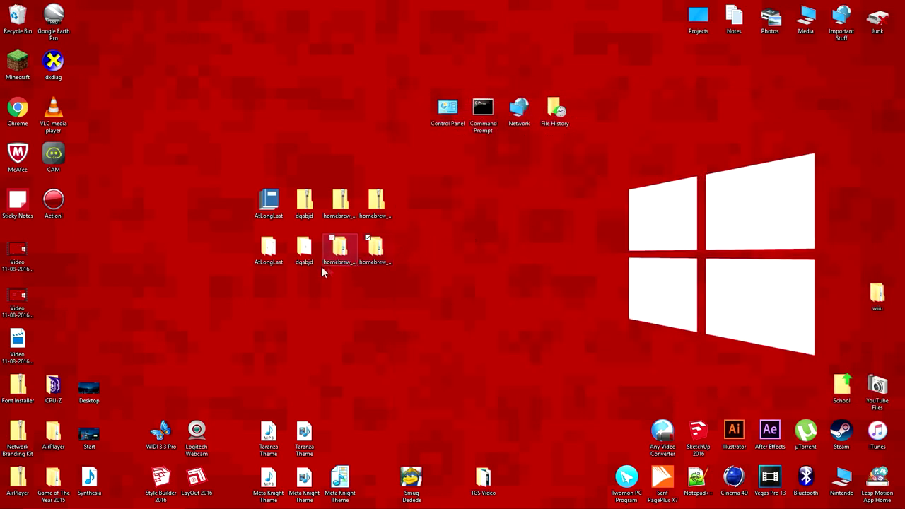
- Paste code550 into the AtLongLast payloads folder
{"action": "double_click", "coordinate": [275, 255]}
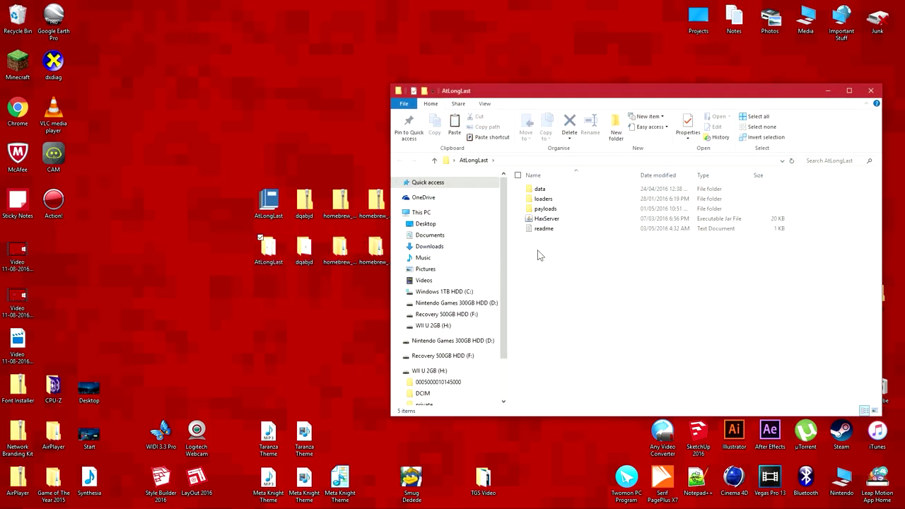
{"action": "double_click", "coordinate": [580, 214]}
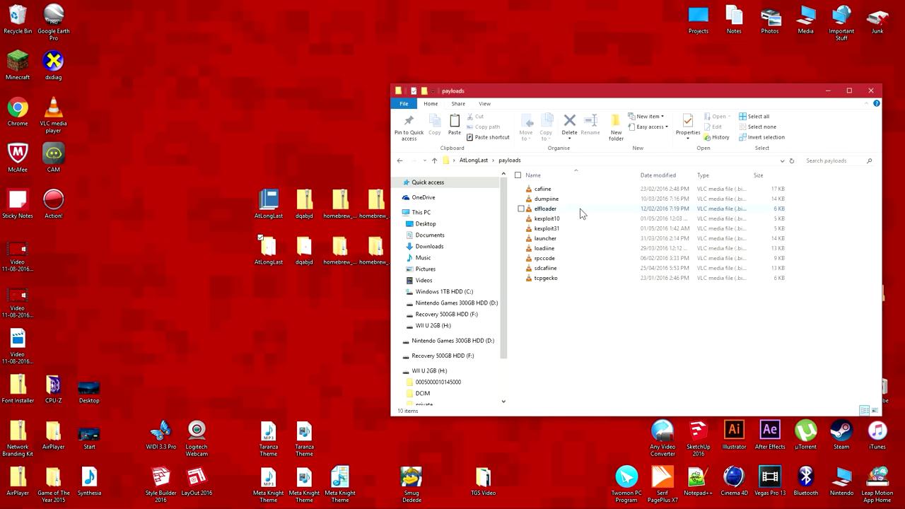
{"action": "right_click", "coordinate": [599, 316]}
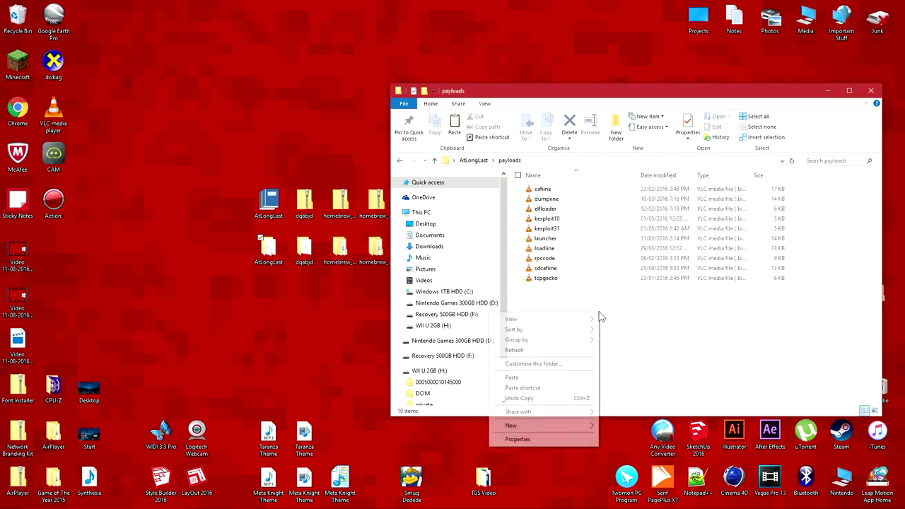
{"action": "left_click", "coordinate": [513, 378]}
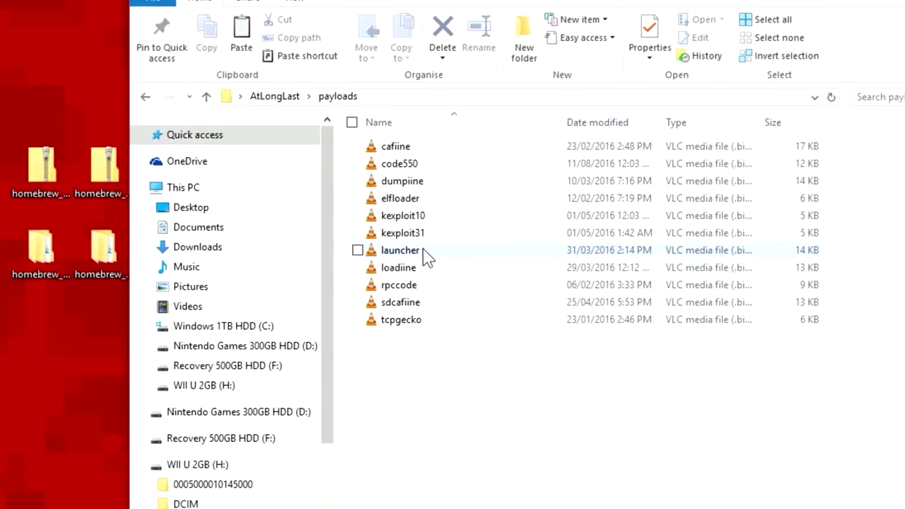
- Rename the existing launcher payload to launcherold
{"action": "left_click", "coordinate": [428, 256]}
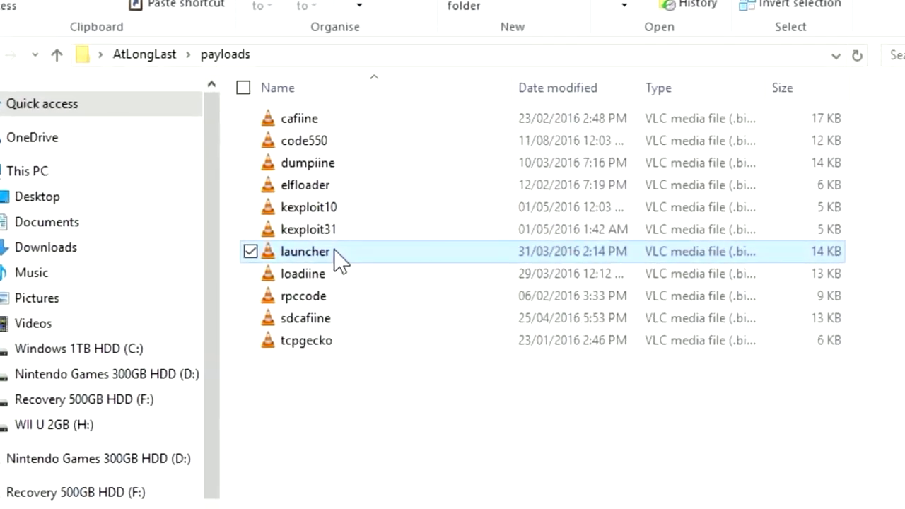
{"action": "right_click", "coordinate": [208, 269]}
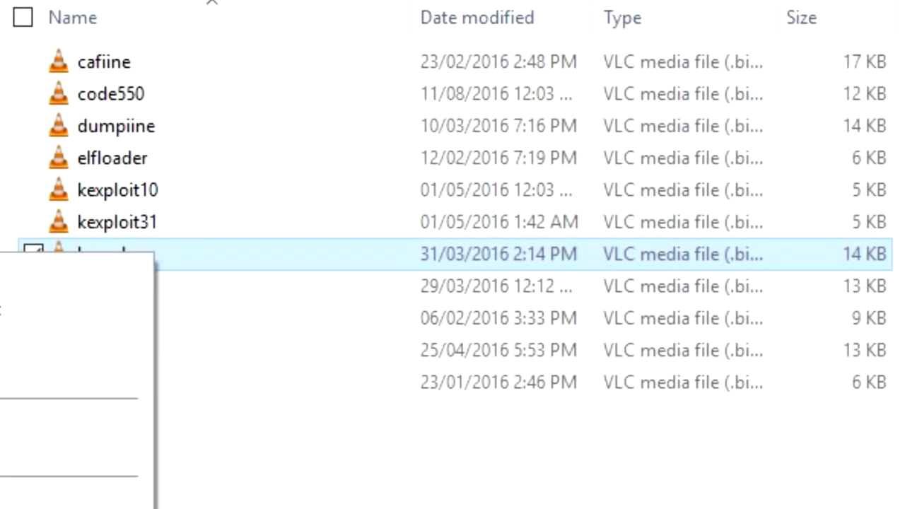
{"action": "key", "text": "m"}
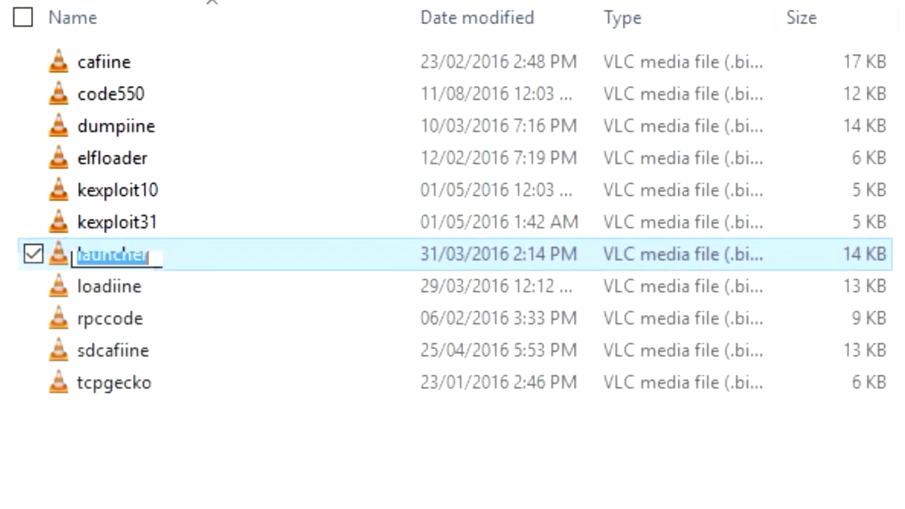
{"action": "left_click", "coordinate": [167, 251]}
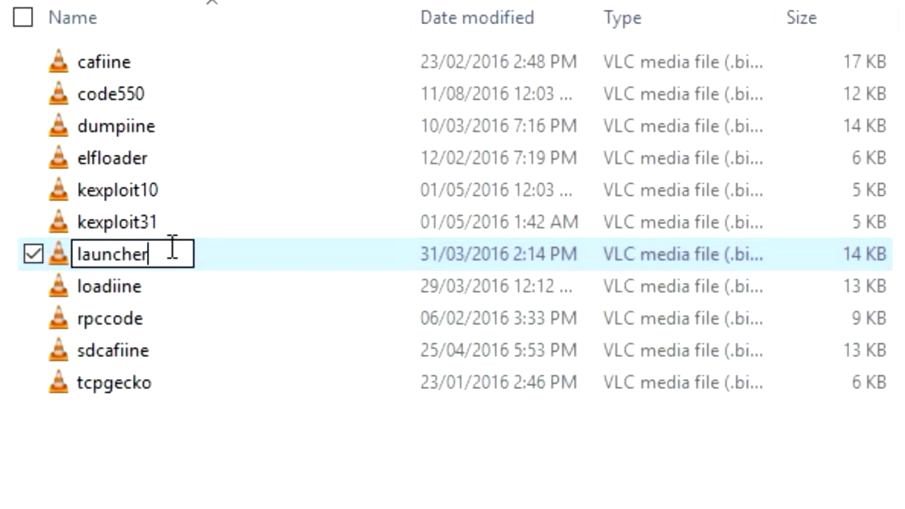
{"action": "type", "text": "old"}
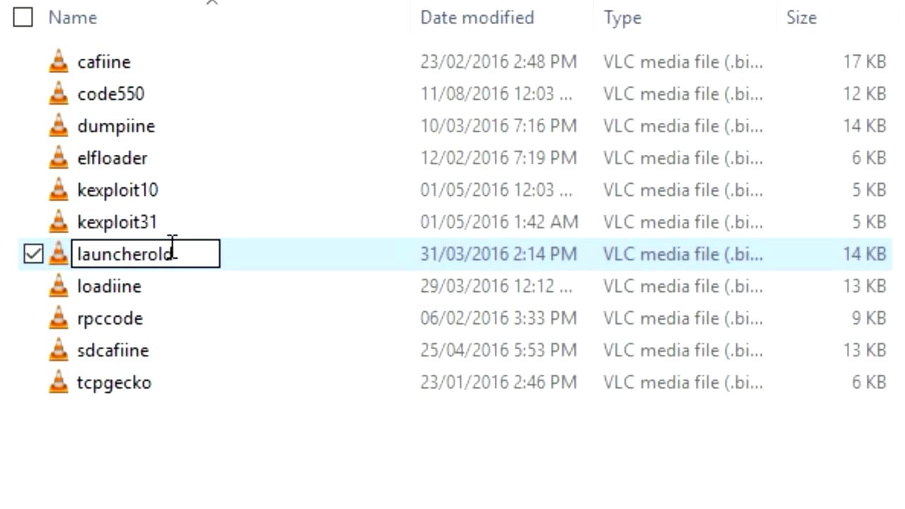
{"action": "left_click", "coordinate": [178, 421]}
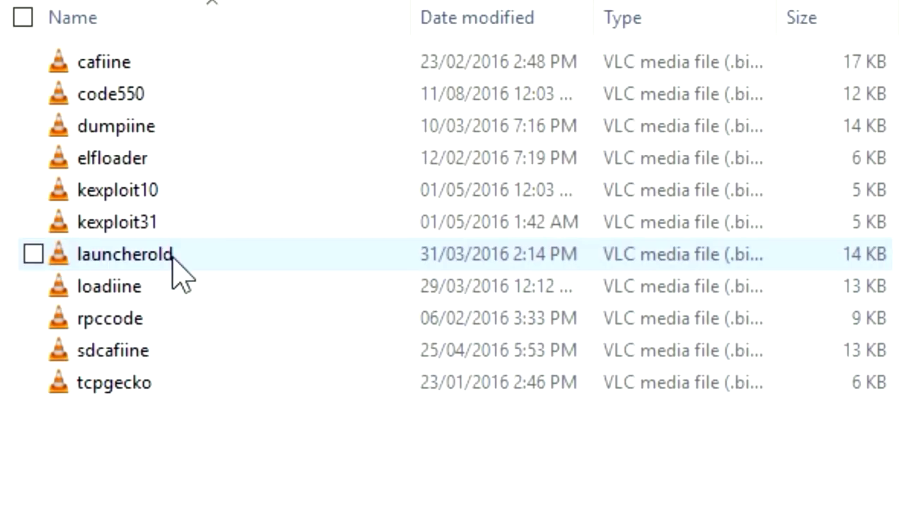
- Rename code550 to launcher and close the payloads window
{"action": "left_click", "coordinate": [139, 99]}
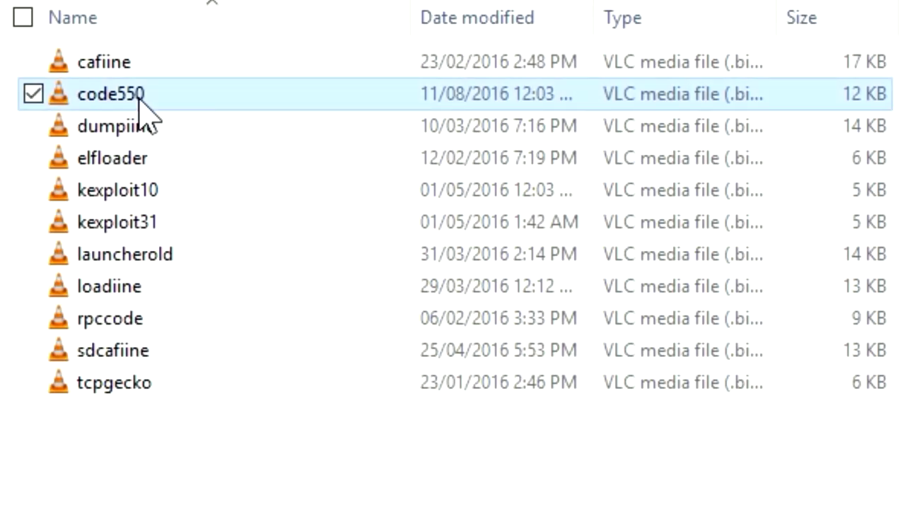
{"action": "right_click", "coordinate": [139, 99]}
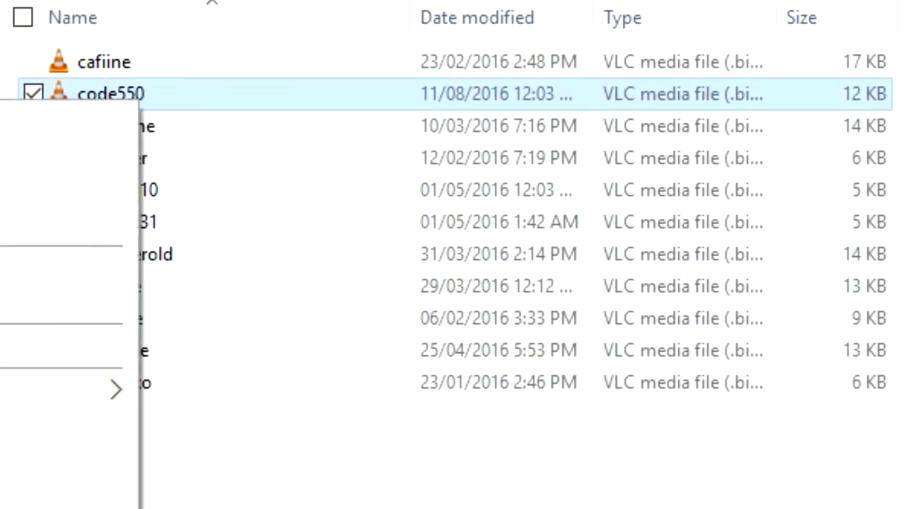
{"action": "type", "text": "m"}
{"action": "type", "text": "laun"}
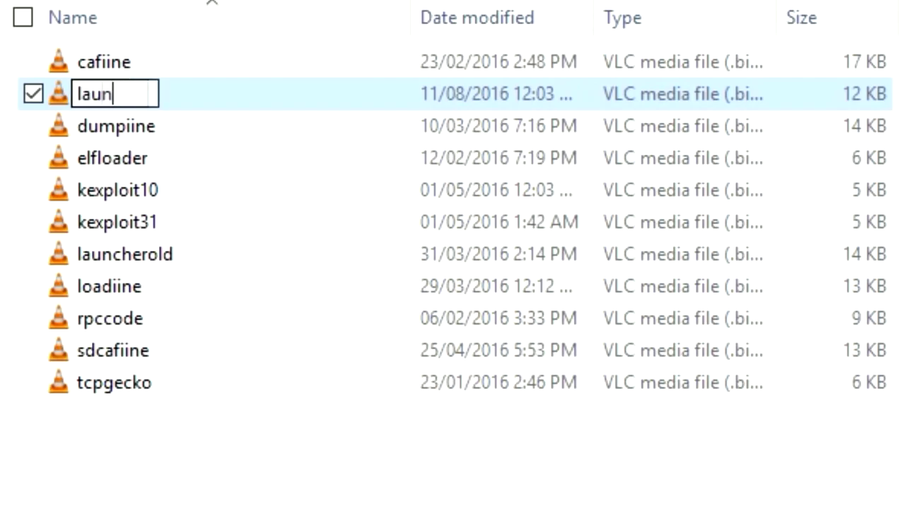
{"action": "type", "text": "cher"}
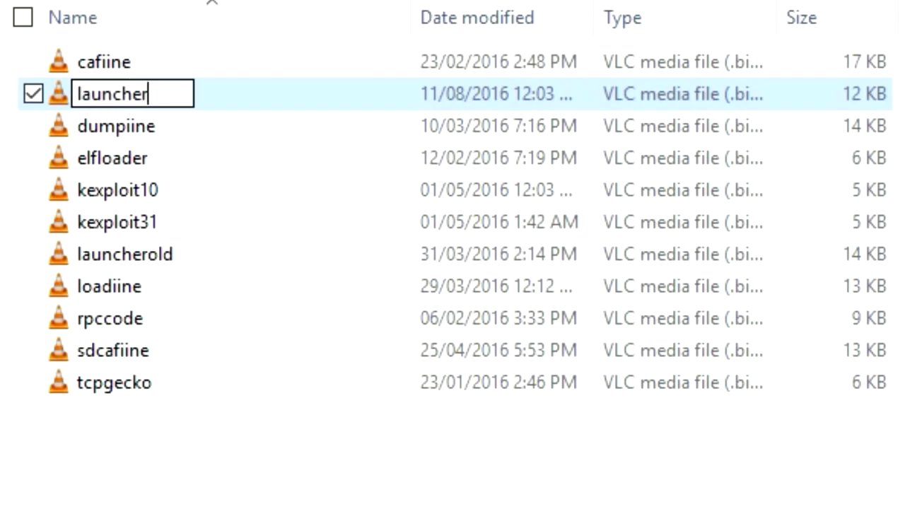
{"action": "key", "text": "Return"}
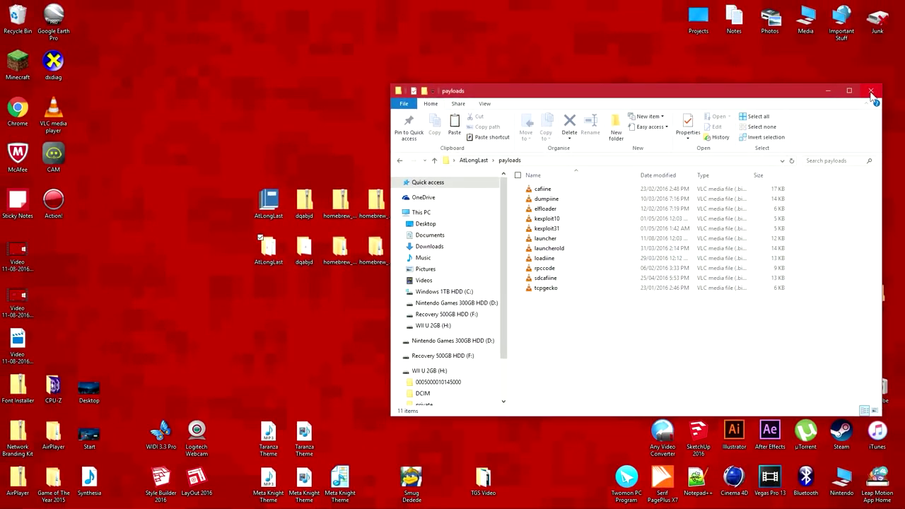
{"action": "left_click", "coordinate": [872, 92]}
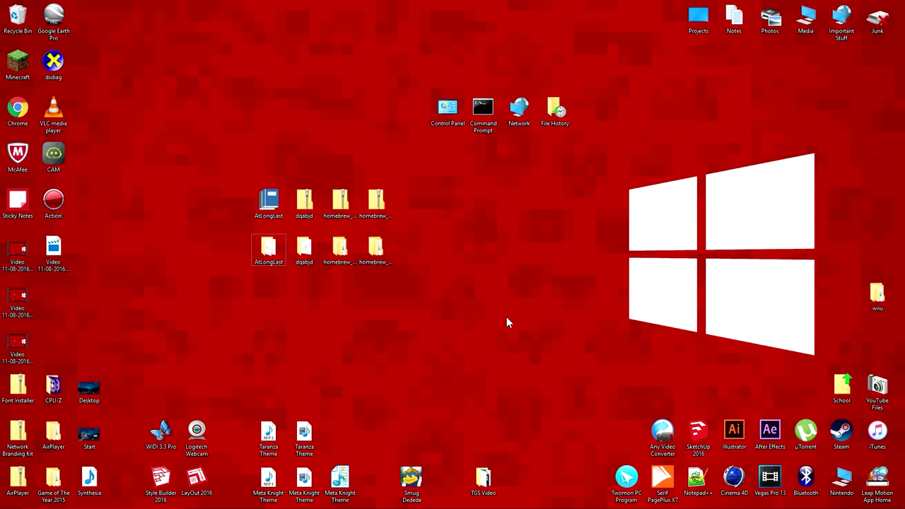
- Copy haxserver-eu from the dqabjd folder and close that window
{"action": "double_click", "coordinate": [304, 249]}
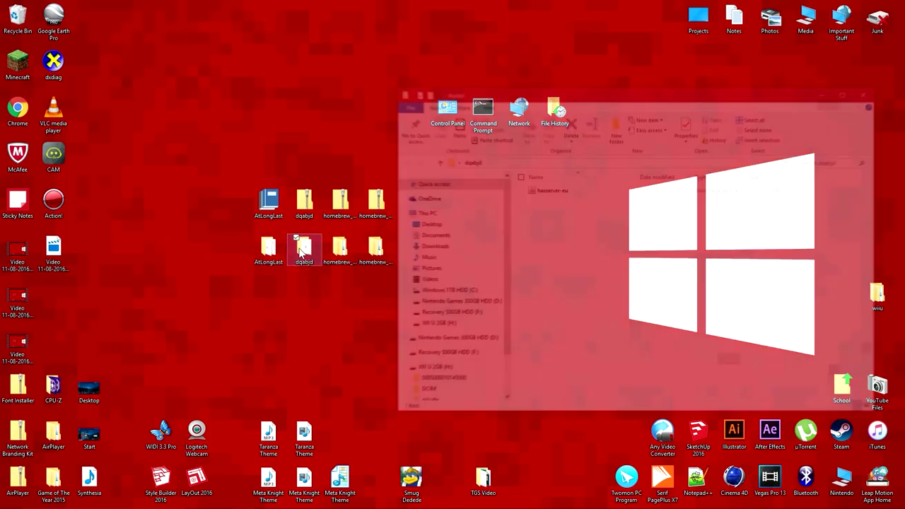
{"action": "left_click", "coordinate": [583, 191]}
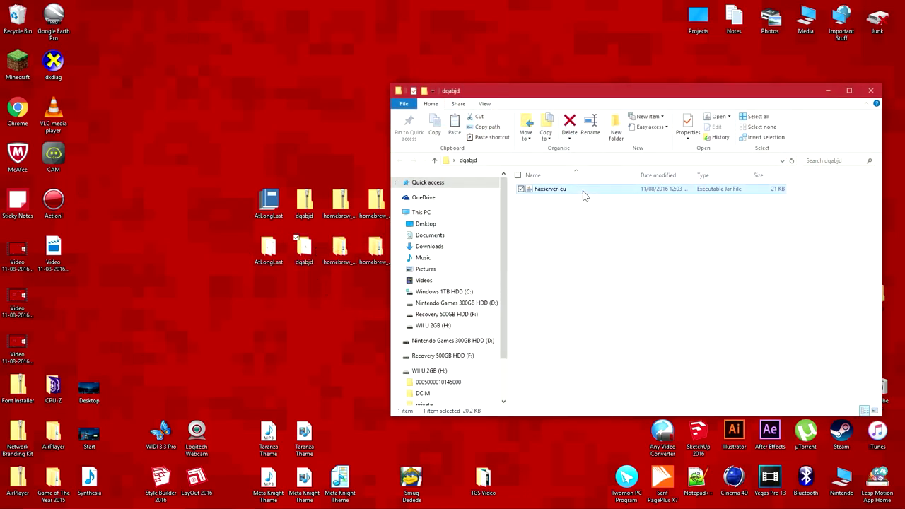
{"action": "right_click", "coordinate": [584, 196]}
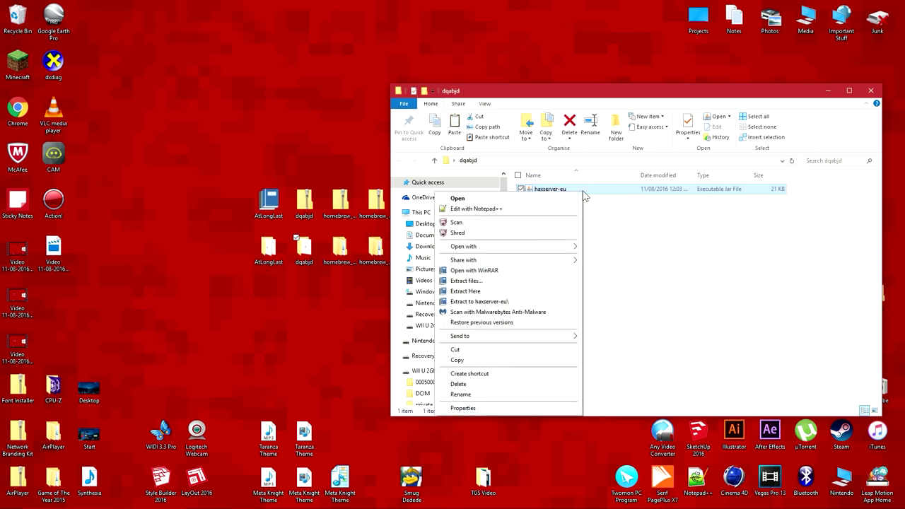
{"action": "left_click", "coordinate": [499, 361]}
{"action": "left_click", "coordinate": [871, 90]}
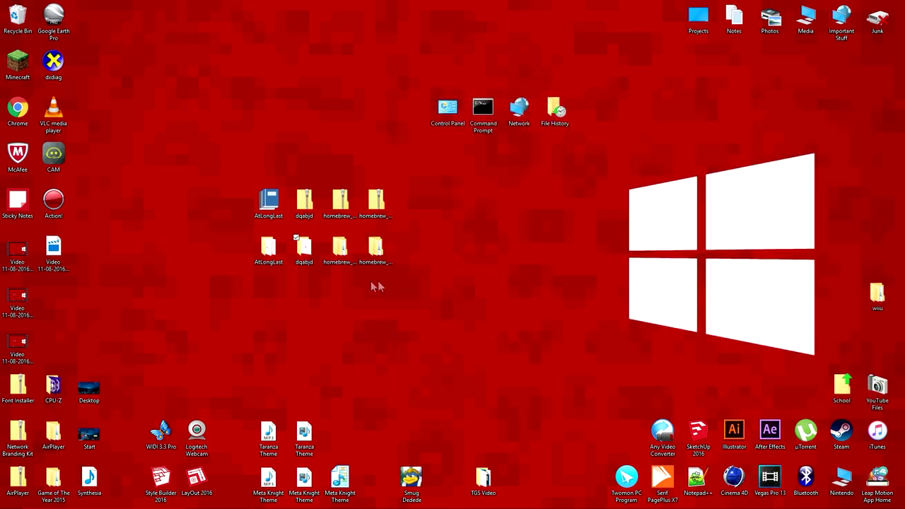
- Paste haxserver-eu into the AtLongLast folder and shift its window left
{"action": "double_click", "coordinate": [269, 247]}
{"action": "right_click", "coordinate": [558, 288]}
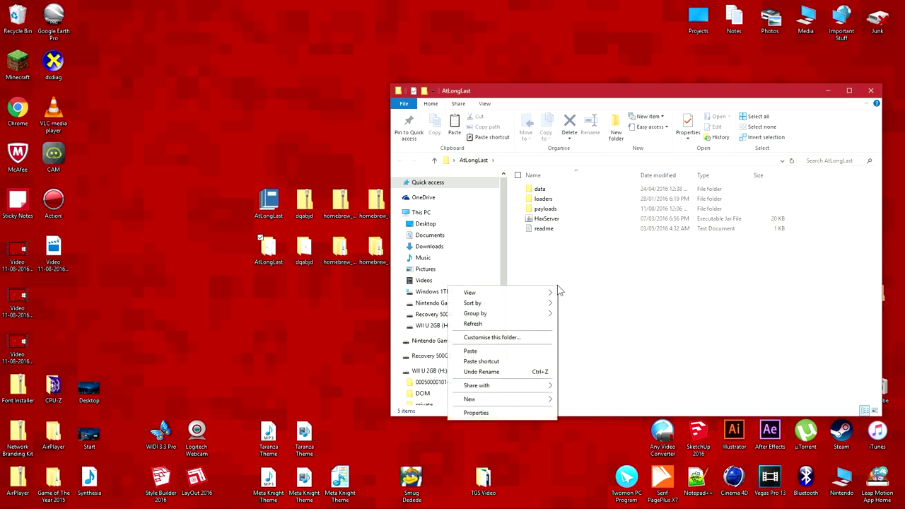
{"action": "left_click", "coordinate": [490, 352]}
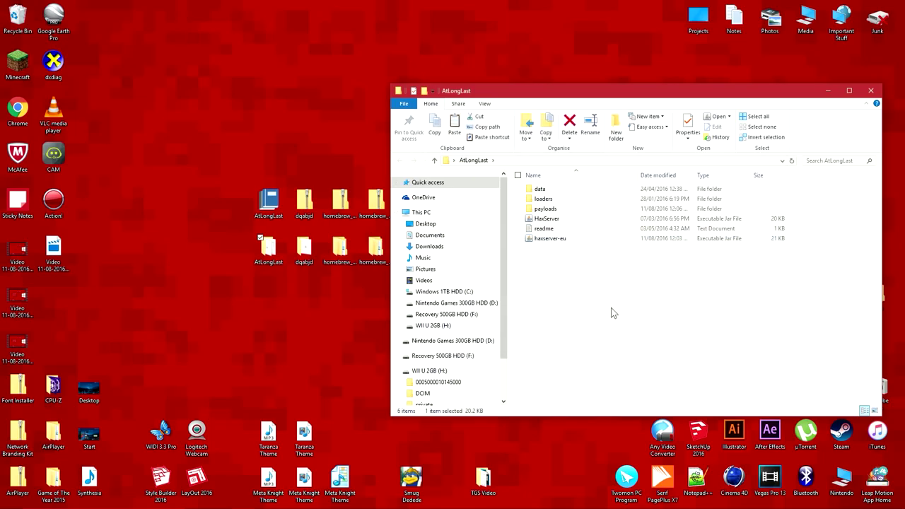
{"action": "left_click", "coordinate": [613, 313]}
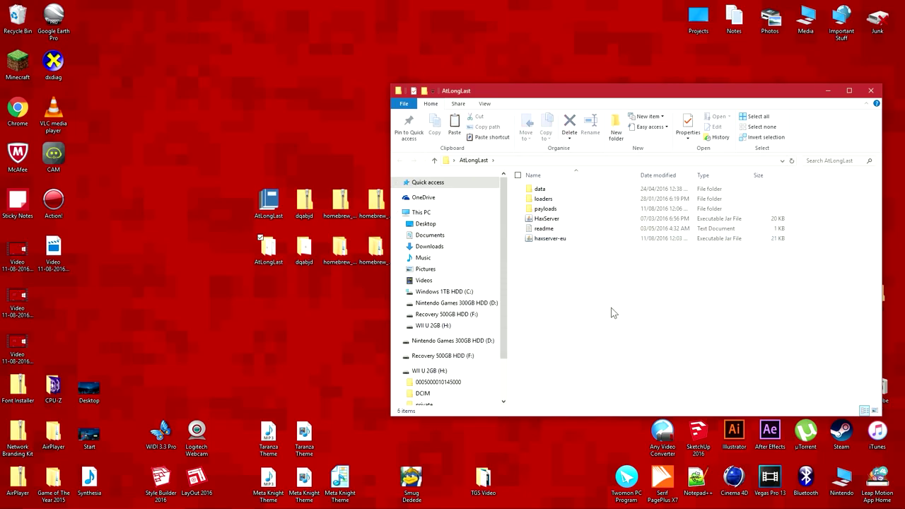
{"action": "left_click_drag", "start_coordinate": [585, 99], "coordinate": [513, 99]}
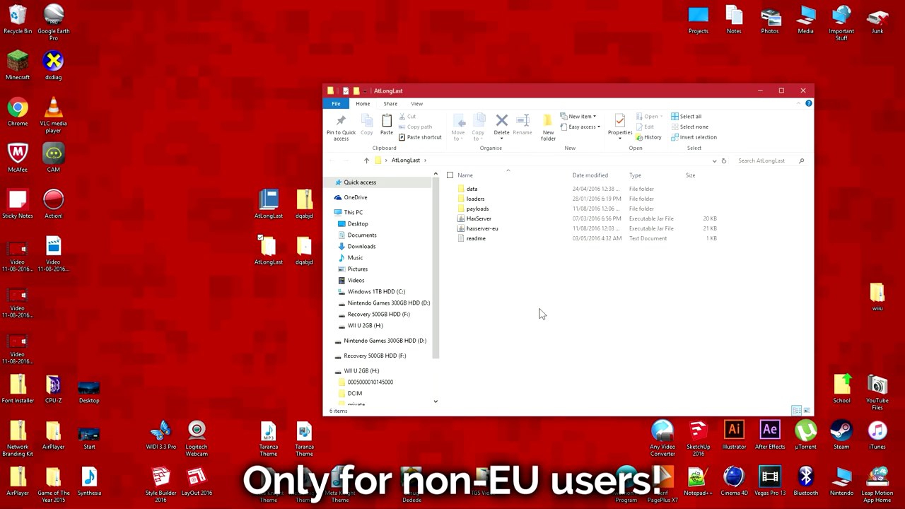
- Open a command window in AtLongLast and run java -jar haxserver.jar
{"action": "right_click", "coordinate": [541, 314]}
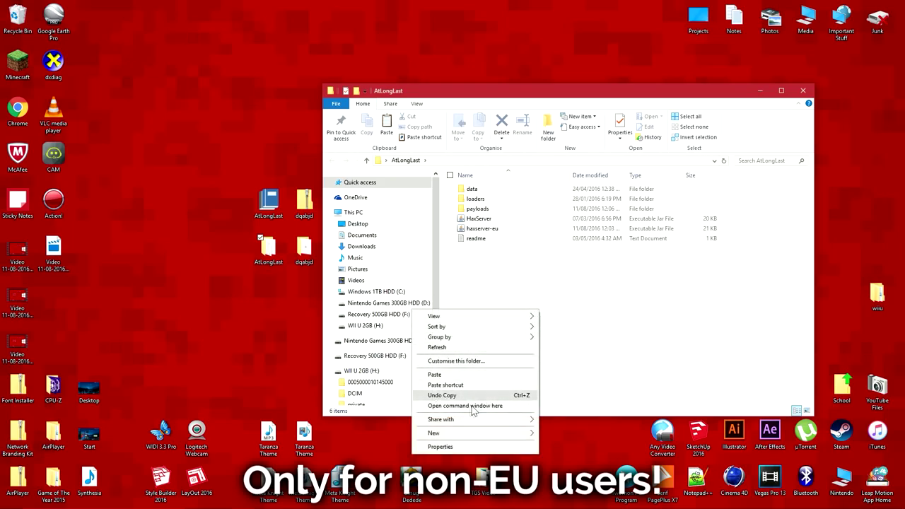
{"action": "left_click", "coordinate": [515, 407]}
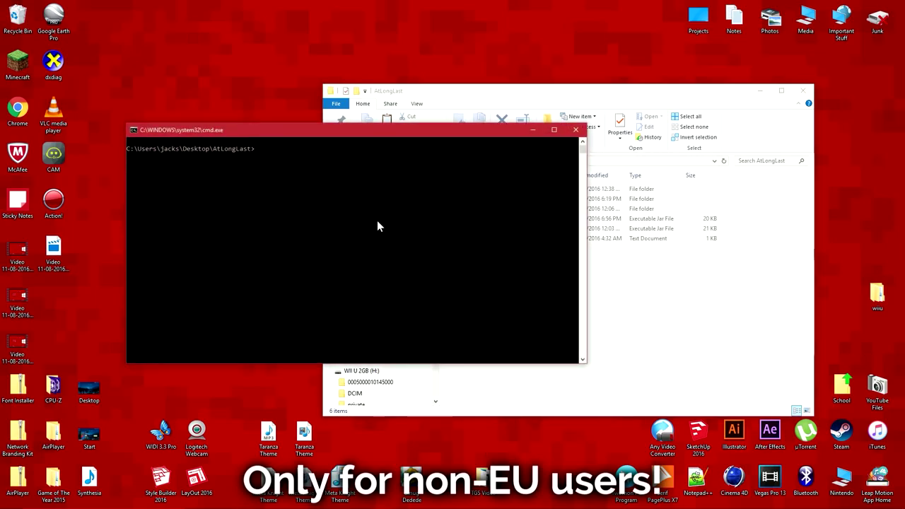
{"action": "type", "text": "java -jar"}
{"action": "type", "text": " haxserver"}
{"action": "type", "text": ".jar"}
{"action": "key", "text": "Return"}
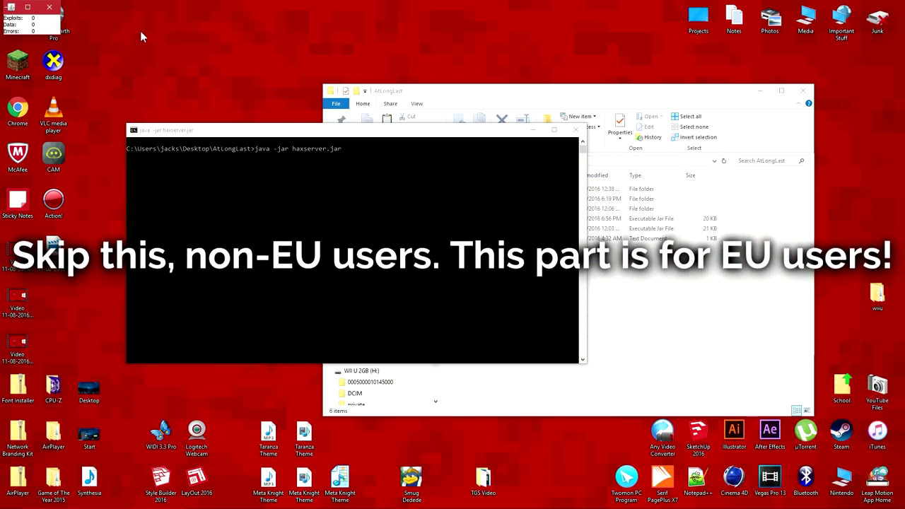
- Close the first server and run java -jar haxserver-eu.jar in a new AtLongLast command window
{"action": "left_click", "coordinate": [48, 7]}
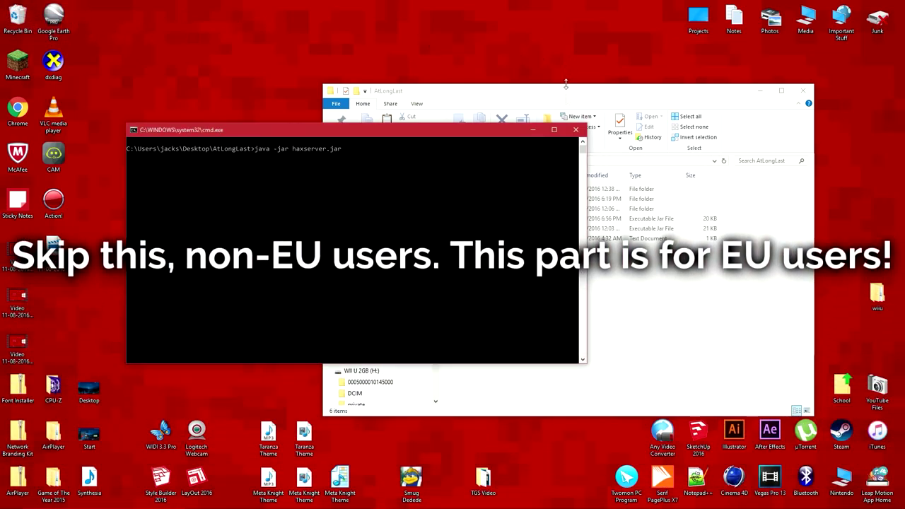
{"action": "left_click", "coordinate": [576, 131]}
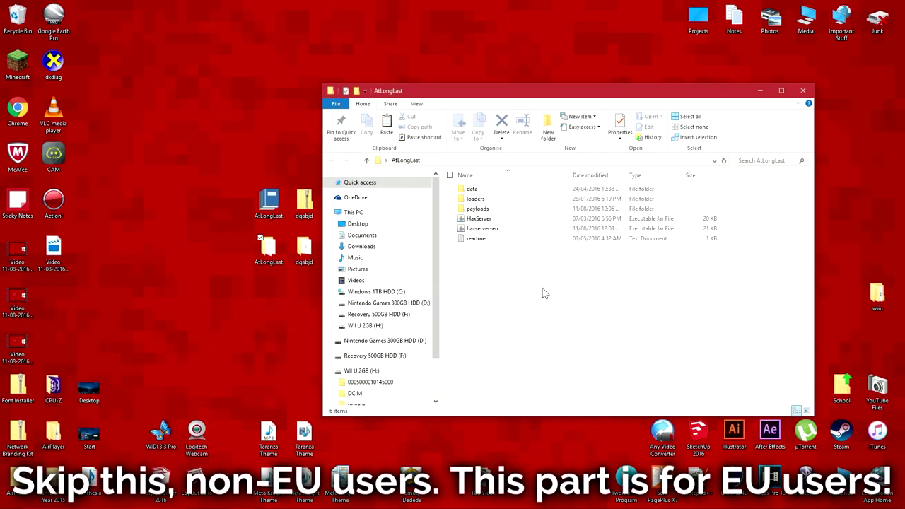
{"action": "right_click", "coordinate": [416, 291]}
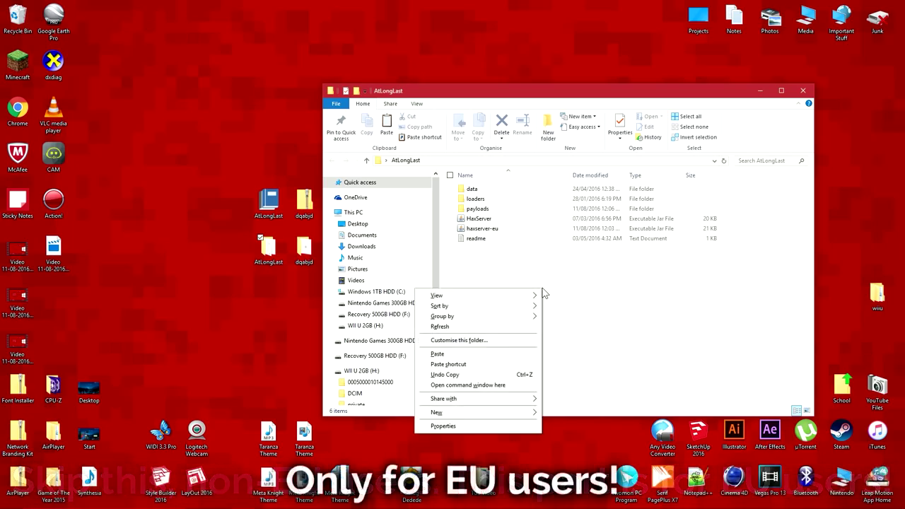
{"action": "left_click", "coordinate": [509, 384]}
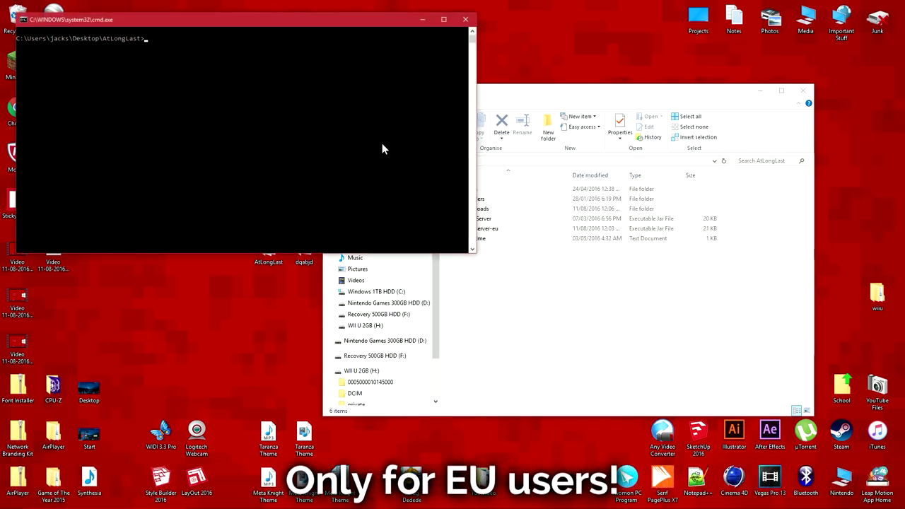
{"action": "type", "text": "java -jar "}
{"action": "type", "text": "haxs"}
{"action": "type", "text": "erver-"}
{"action": "type", "text": "eu."}
{"action": "type", "text": "jar"}
{"action": "key", "text": "Return"}
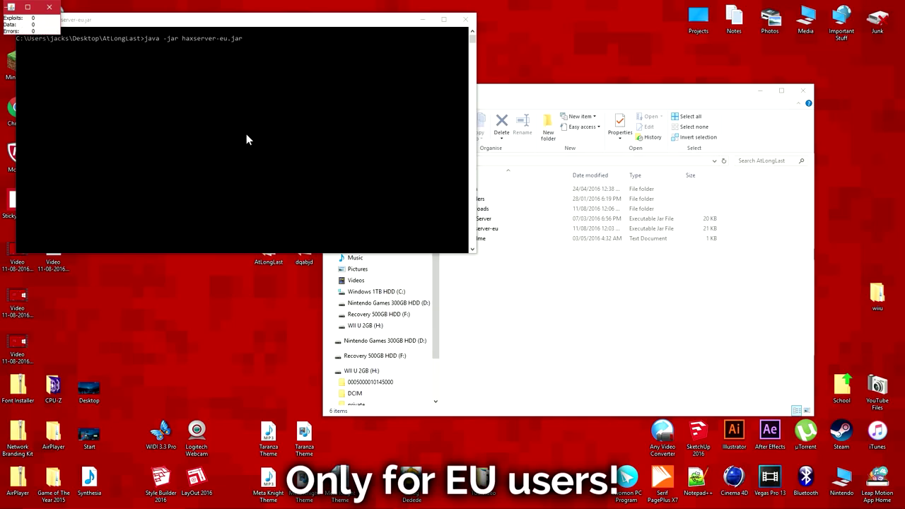
- Hide the AtLongLast window and move the server console and stats windows toward centre
{"action": "left_click", "coordinate": [471, 290]}
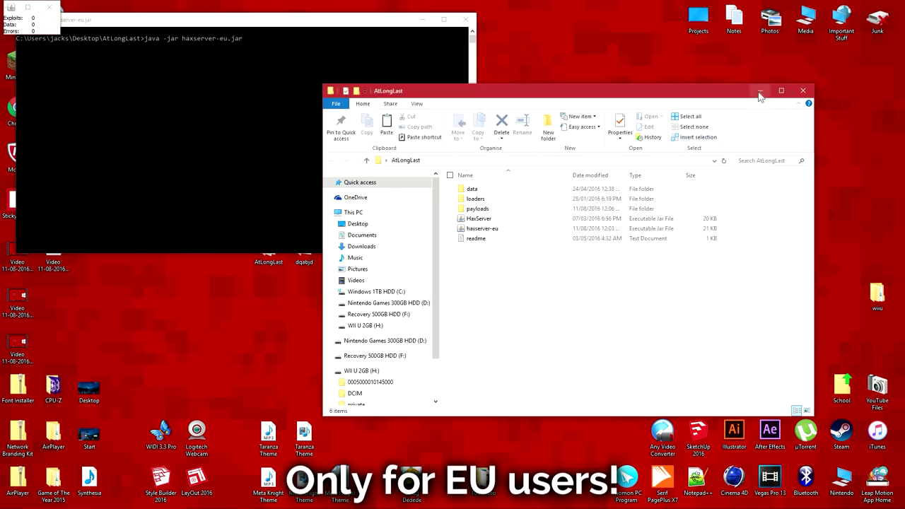
{"action": "left_click", "coordinate": [760, 91]}
{"action": "left_click_drag", "start_coordinate": [382, 22], "coordinate": [665, 97]}
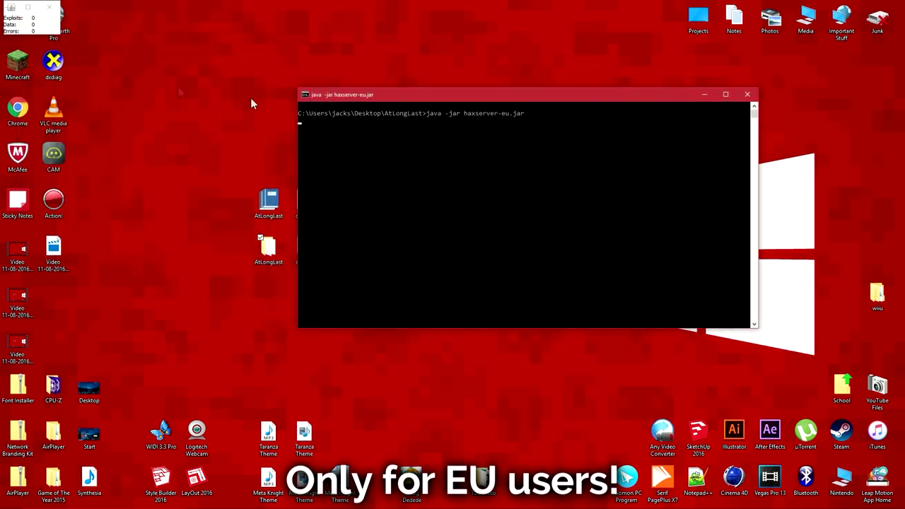
{"action": "left_click", "coordinate": [33, 35]}
{"action": "left_click", "coordinate": [12, 8]}
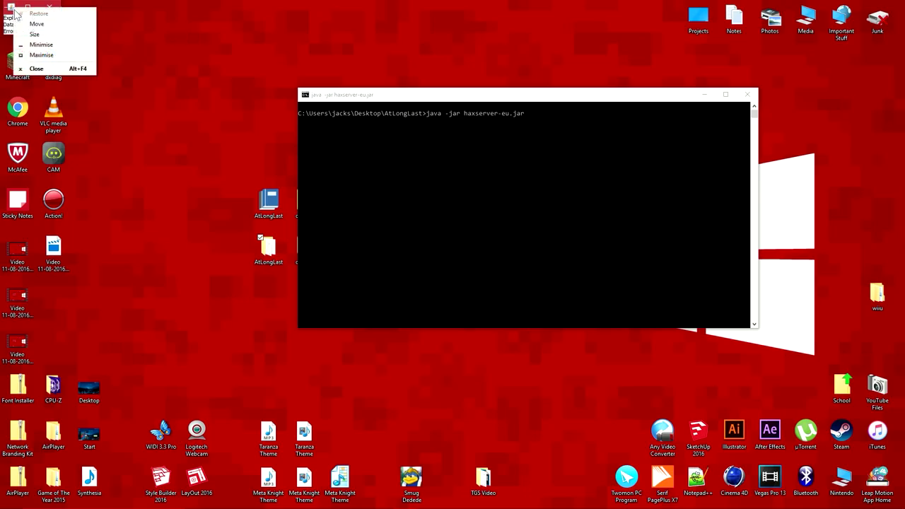
{"action": "mouse_move", "coordinate": [26, 10]}
{"action": "left_mouse_down"}
{"action": "mouse_move", "coordinate": [54, 22]}
{"action": "mouse_move", "coordinate": [223, 198]}
{"action": "left_mouse_up"}
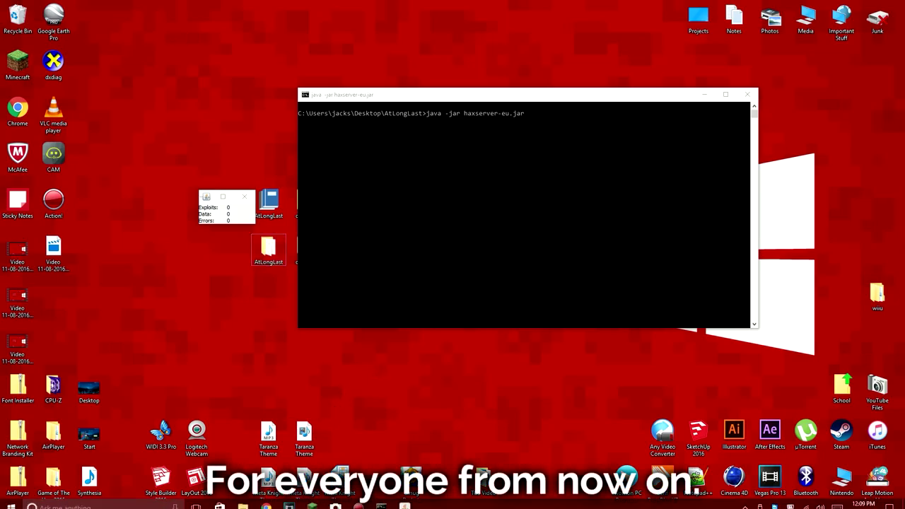
- Eject the WII U 2GB (H:) drive from the File Explorer navigation pane
{"action": "left_click", "coordinate": [242, 500]}
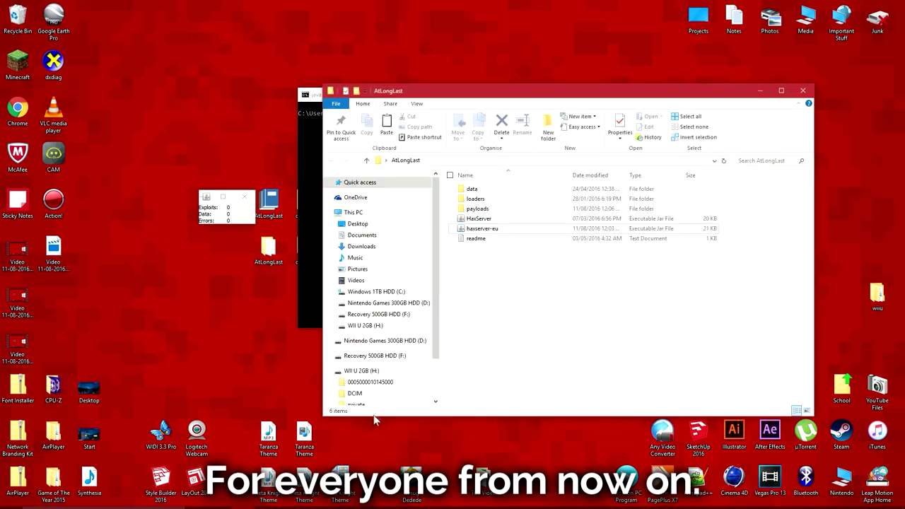
{"action": "left_click", "coordinate": [374, 325]}
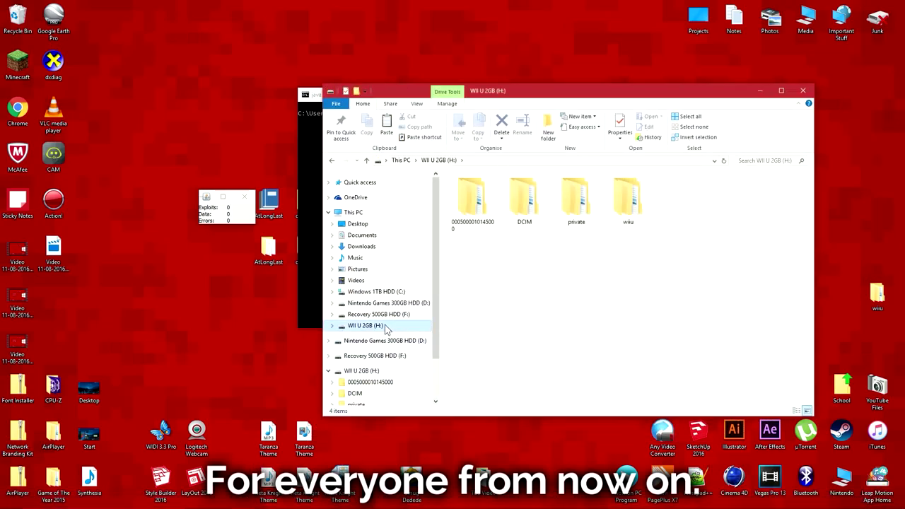
{"action": "right_click", "coordinate": [385, 326]}
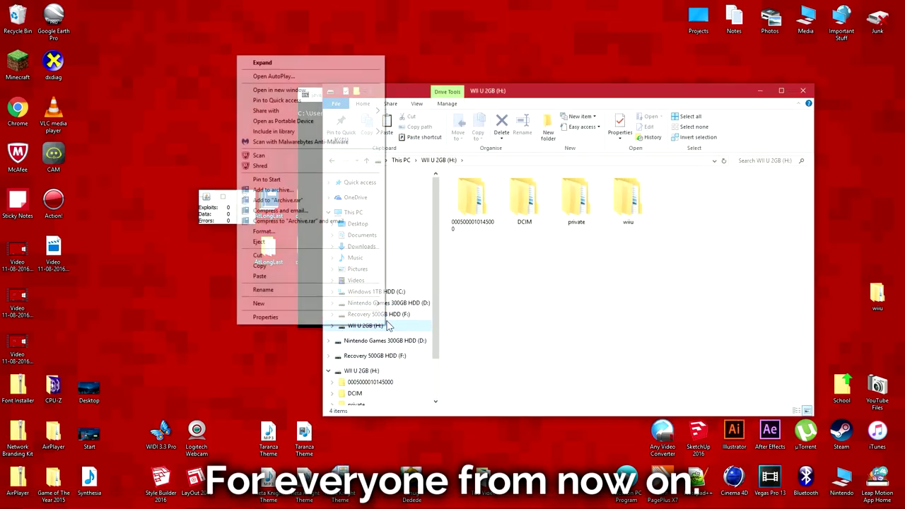
{"action": "left_click", "coordinate": [286, 241]}
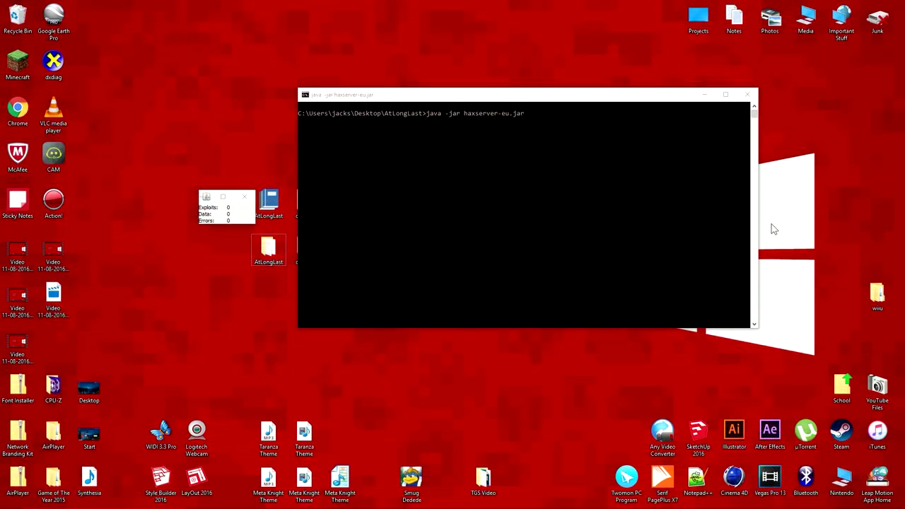
- Launch a second Command Prompt window via Win+R and cmd
{"action": "key", "text": "super+r"}
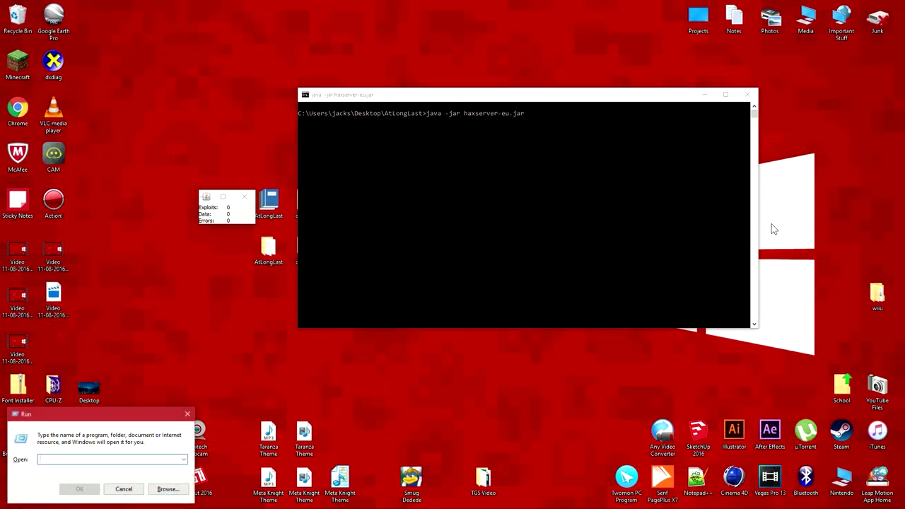
{"action": "type", "text": "cmd"}
{"action": "key", "text": "Return"}
{"action": "type", "text": "ipco"}
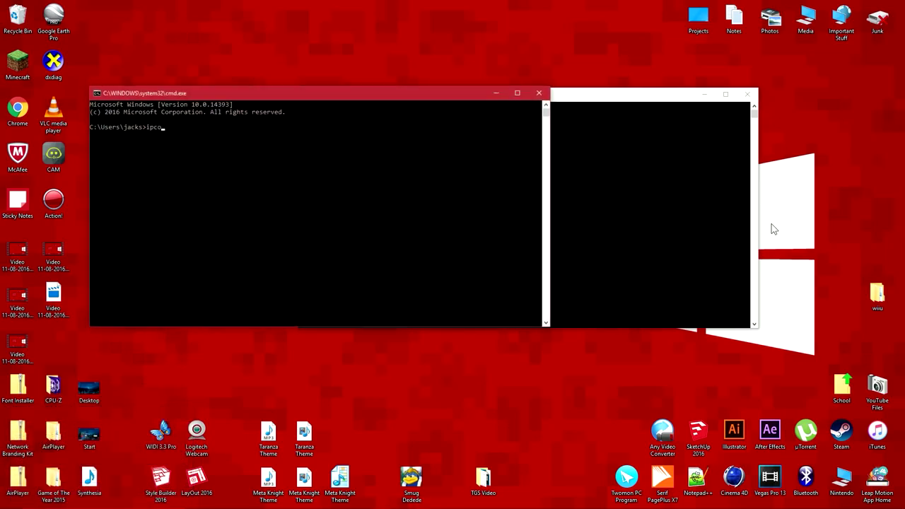
- Run ipconfig and select the PC's IPv4 address, 192.168.0.10
{"action": "type", "text": "n"}
{"action": "type", "text": "g"}
{"action": "key", "text": "Return"}
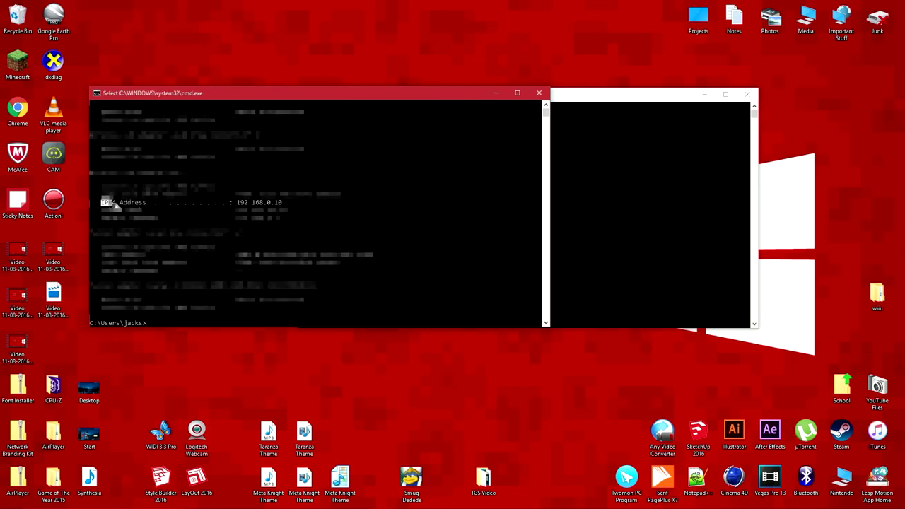
{"action": "left_click_drag", "start_coordinate": [101, 201], "coordinate": [148, 204]}
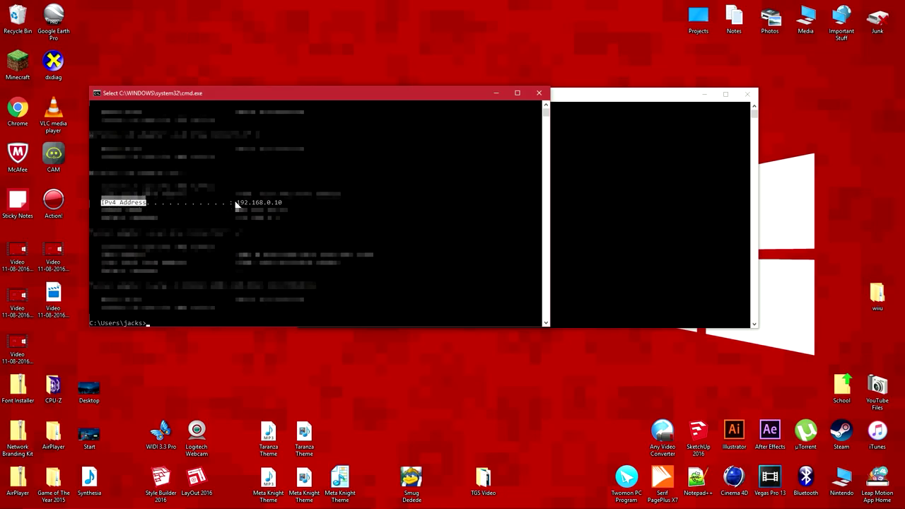
{"action": "left_click_drag", "start_coordinate": [234, 203], "coordinate": [280, 203]}
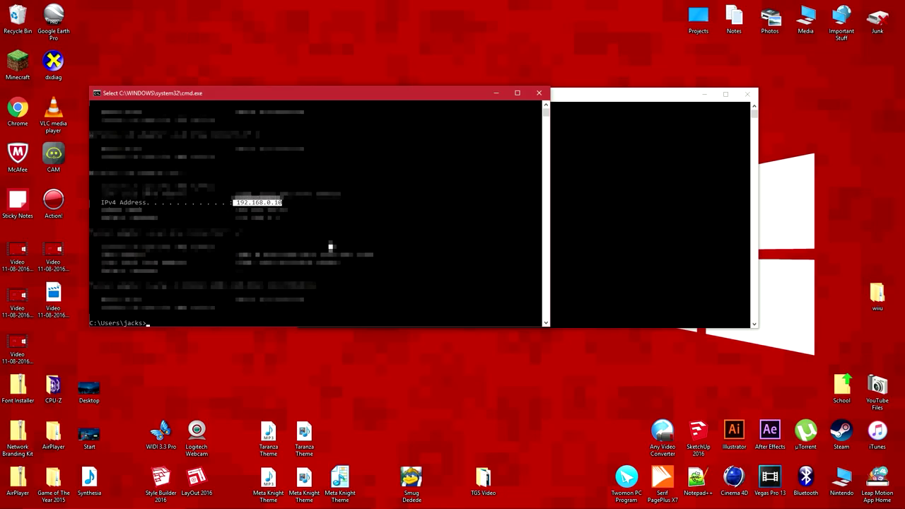
- Find Notepad through Start search and open a blank note
{"action": "key", "text": "super"}
{"action": "type", "text": "oo"}
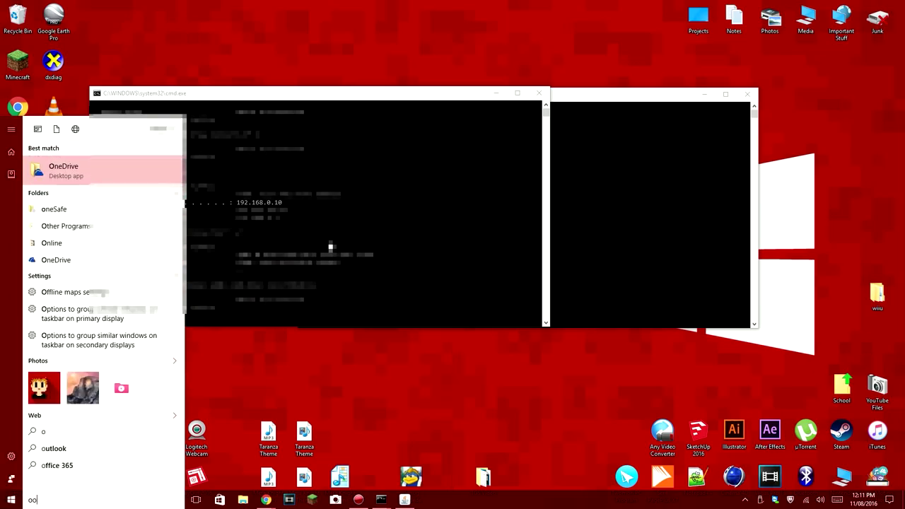
{"action": "key", "text": "BackSpace"}
{"action": "type", "text": "note"}
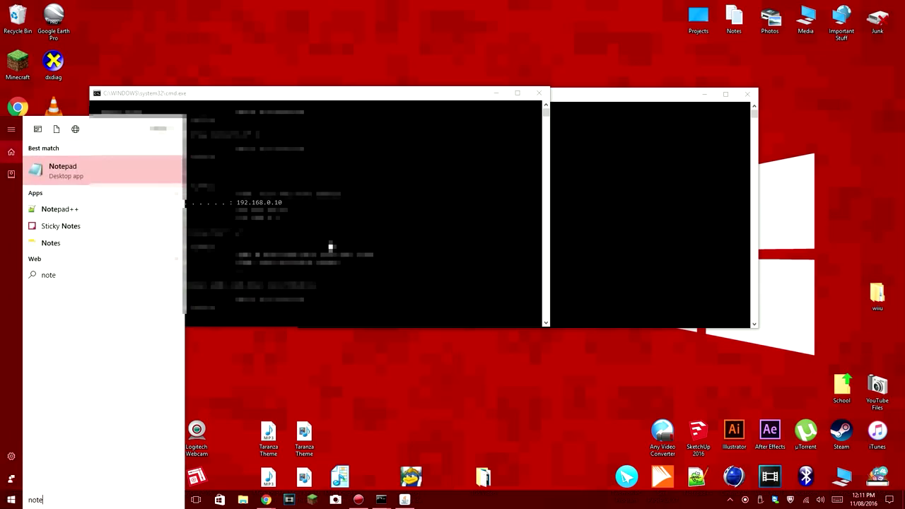
{"action": "type", "text": "pa"}
{"action": "left_click", "coordinate": [139, 178]}
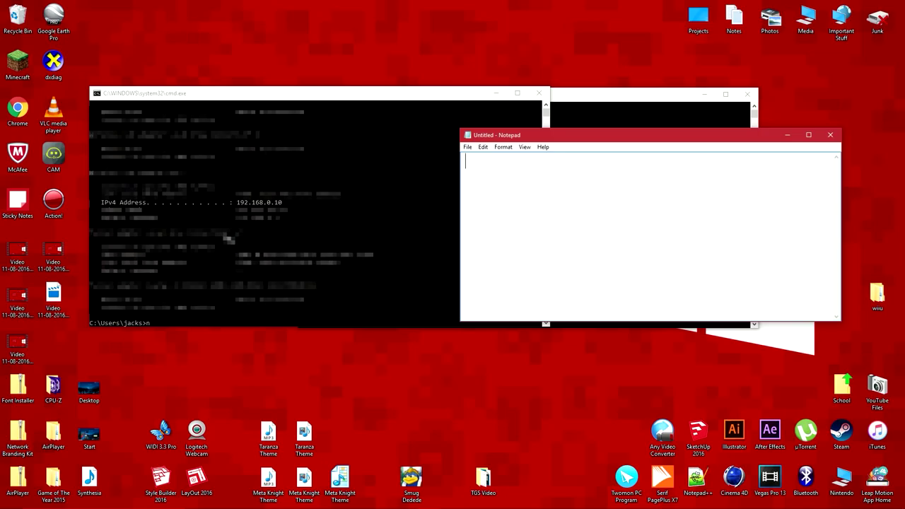
{"action": "type", "text": "1"}
{"action": "type", "text": "92.168"}
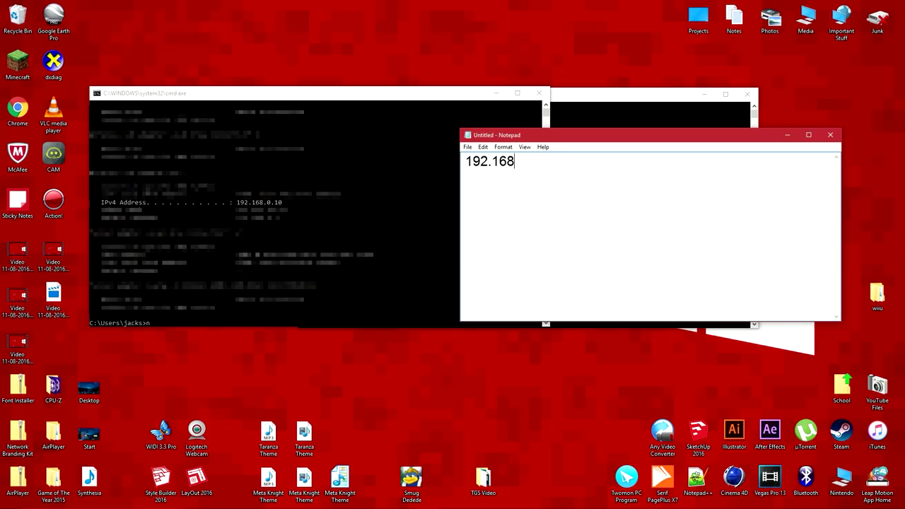
{"action": "type", "text": ".0.10"}
{"action": "key", "text": "Left"}
{"action": "key", "text": "Left"}
{"action": "key", "text": "Left"}
{"action": "key", "text": "Left"}
{"action": "type", "text": "http://"}
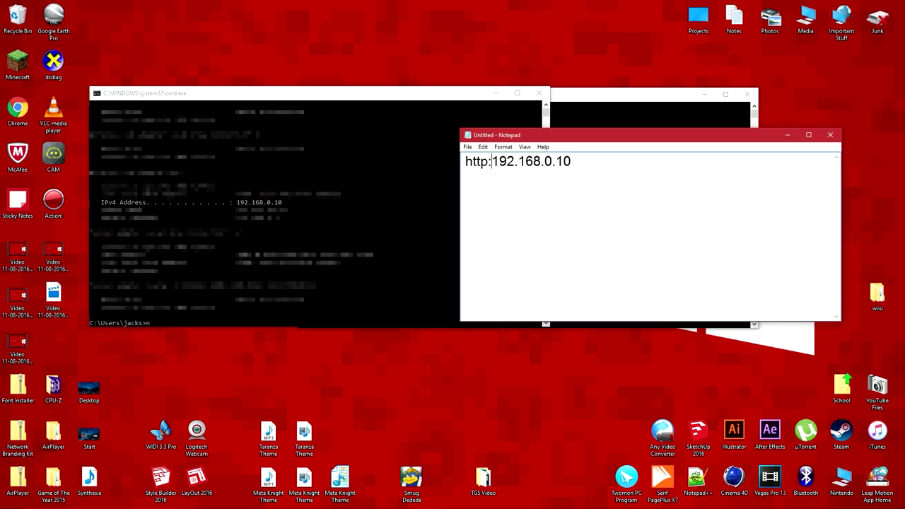
{"action": "left_click", "coordinate": [613, 164]}
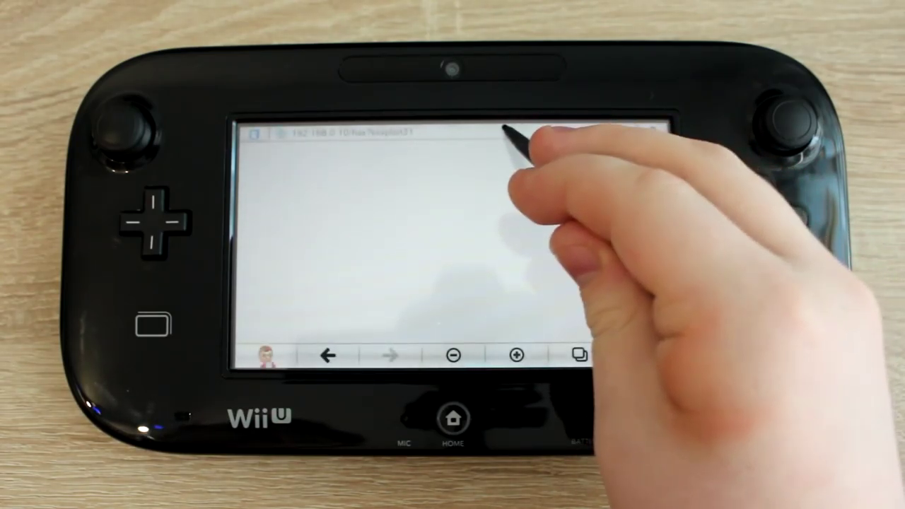
- Edit the page address and erase the kexploit31 parameter from its end
{"action": "left_click", "coordinate": [504, 131]}
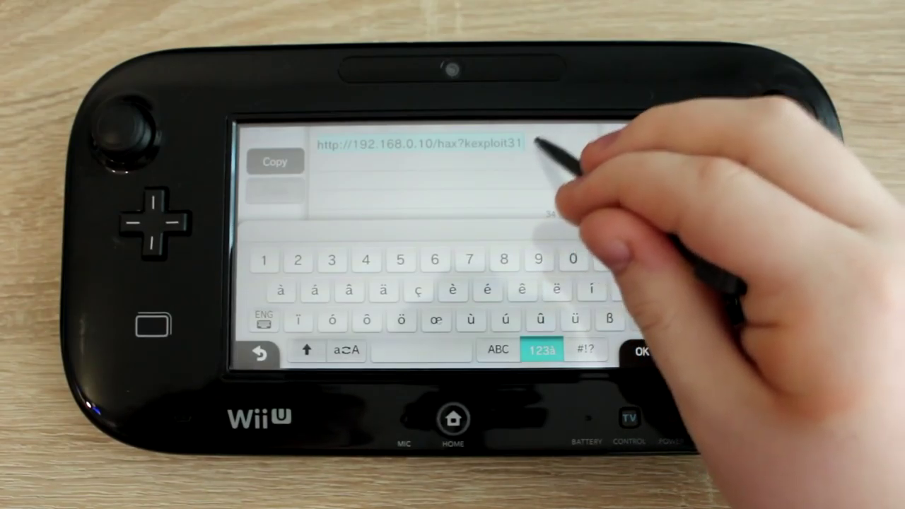
{"action": "left_click", "coordinate": [539, 145]}
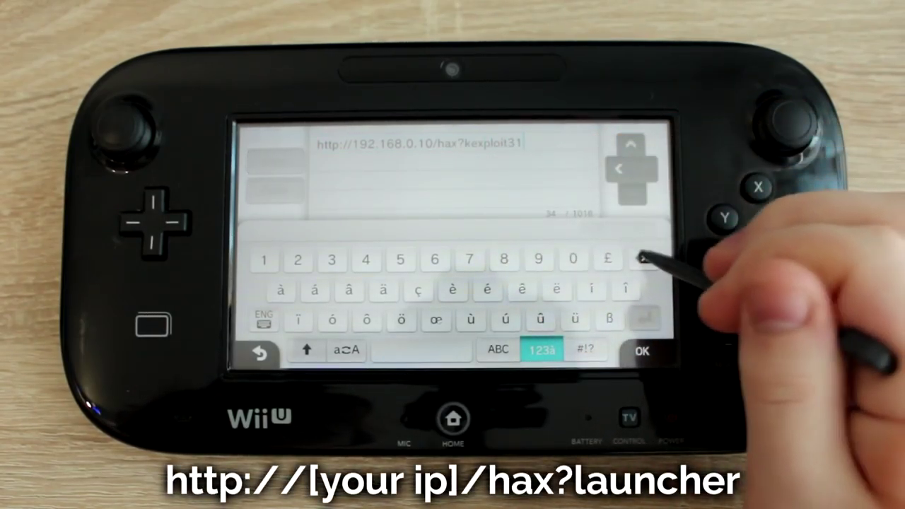
{"action": "left_click", "coordinate": [641, 258]}
{"action": "left_click", "coordinate": [641, 259]}
{"action": "left_click", "coordinate": [641, 259]}
{"action": "left_click", "coordinate": [641, 259]}
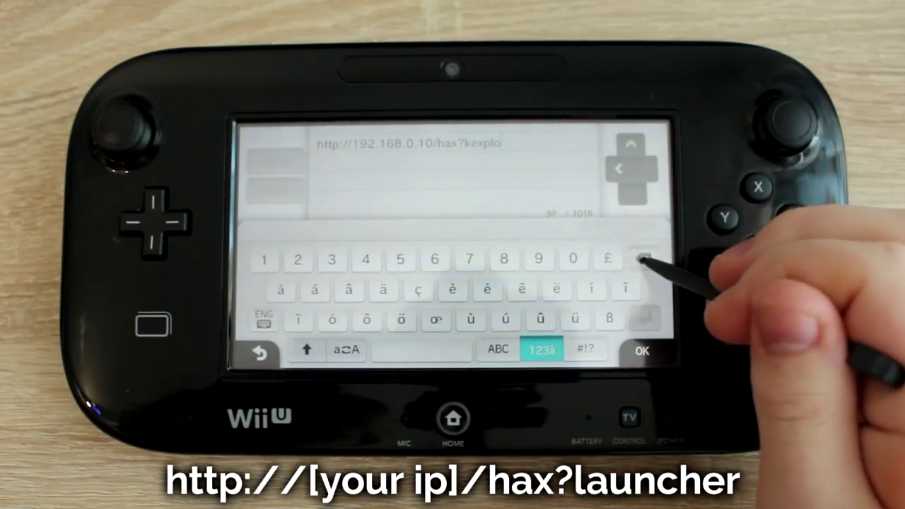
{"action": "left_click", "coordinate": [641, 259]}
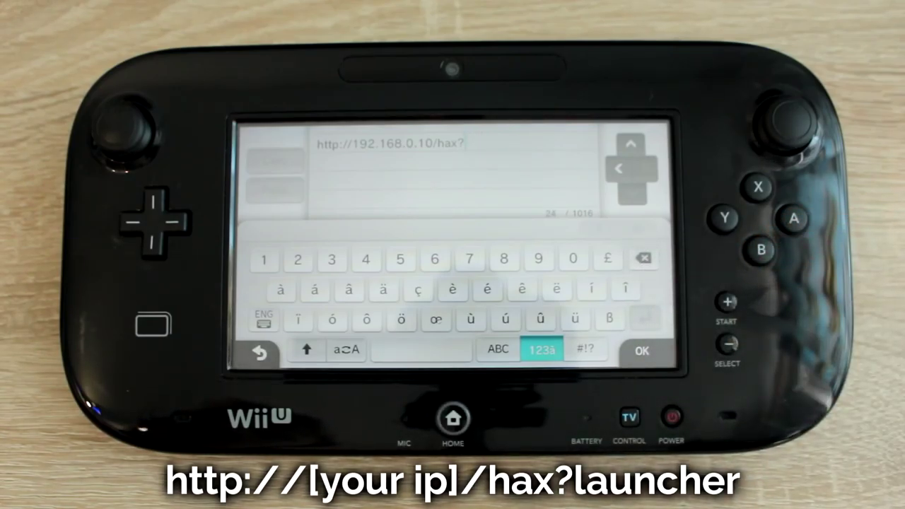
{"action": "left_click", "coordinate": [498, 349]}
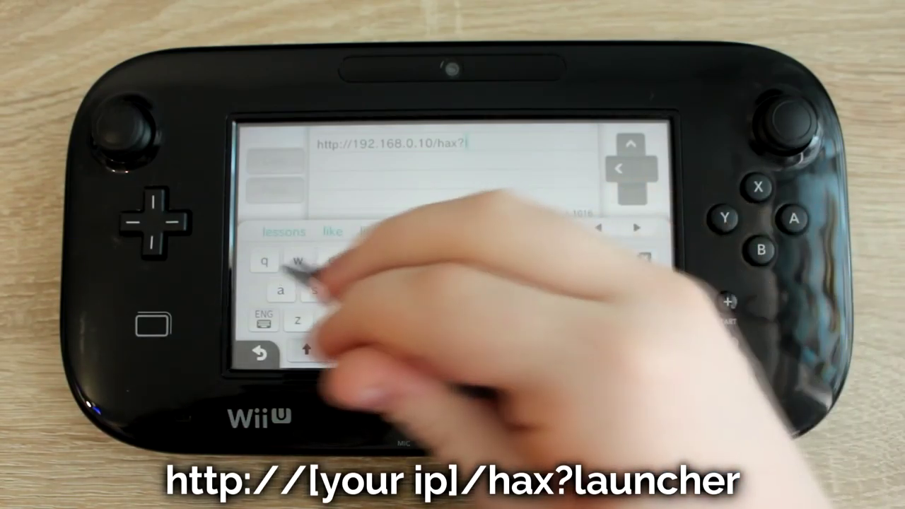
{"action": "left_click", "coordinate": [556, 290]}
{"action": "left_click", "coordinate": [281, 290]}
{"action": "left_click", "coordinate": [470, 259]}
{"action": "left_click", "coordinate": [470, 320]}
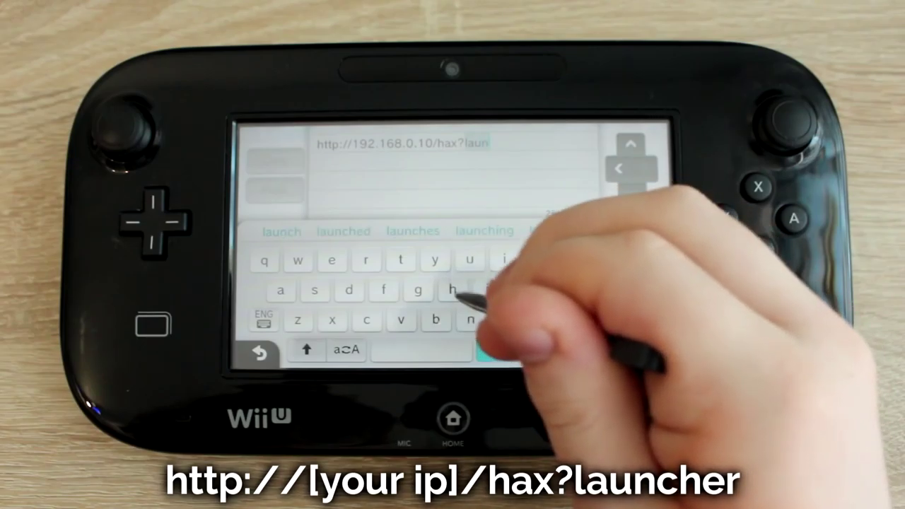